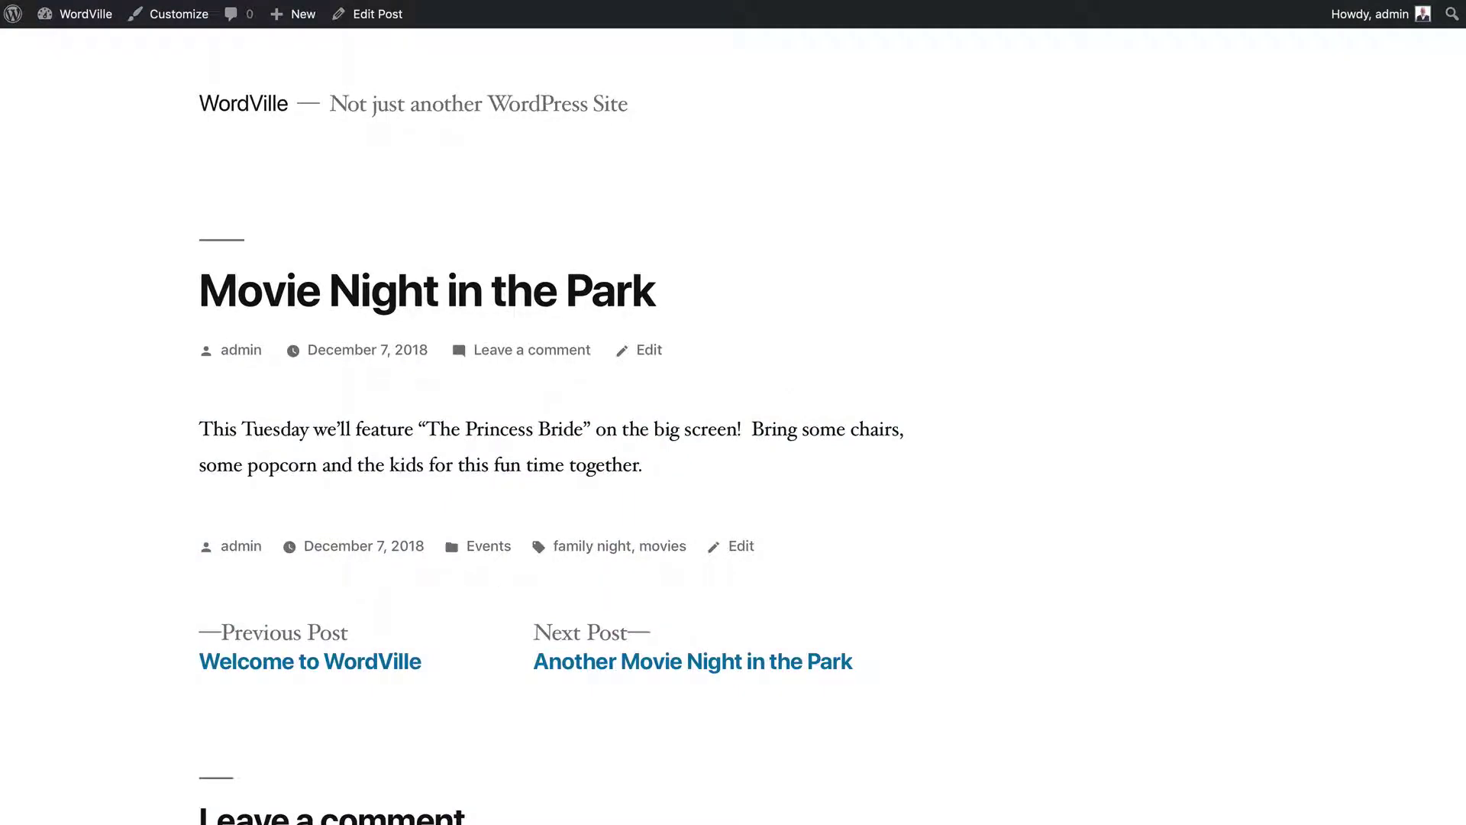
# Go from the WordVille dashboard to the Comments page, showing the approved 'This is a great post!' comment
pyautogui.scroll(-6, 61, 411)
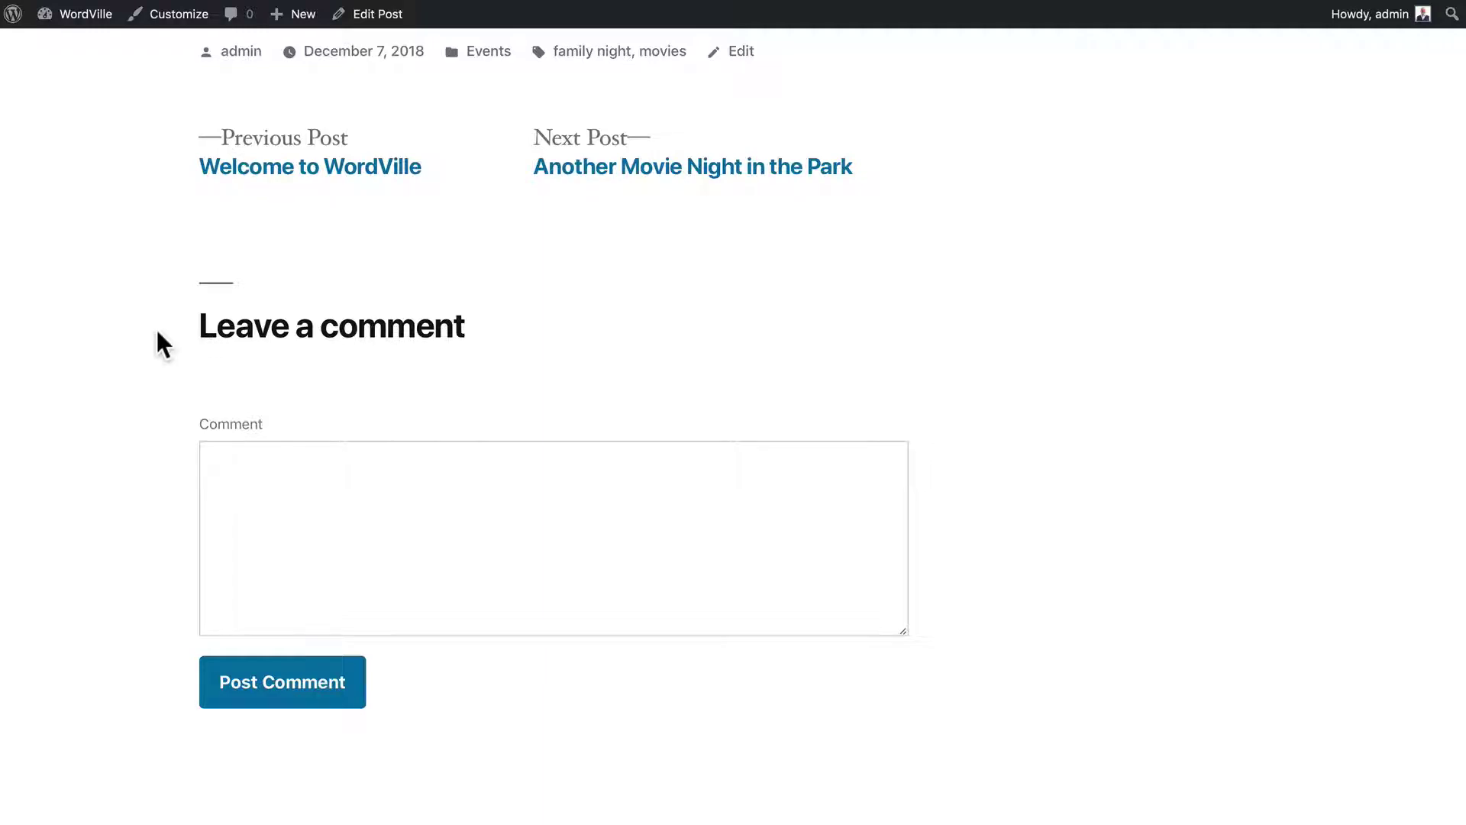
pyautogui.scroll(6, 157, 328)
pyautogui.moveTo(50, 15)
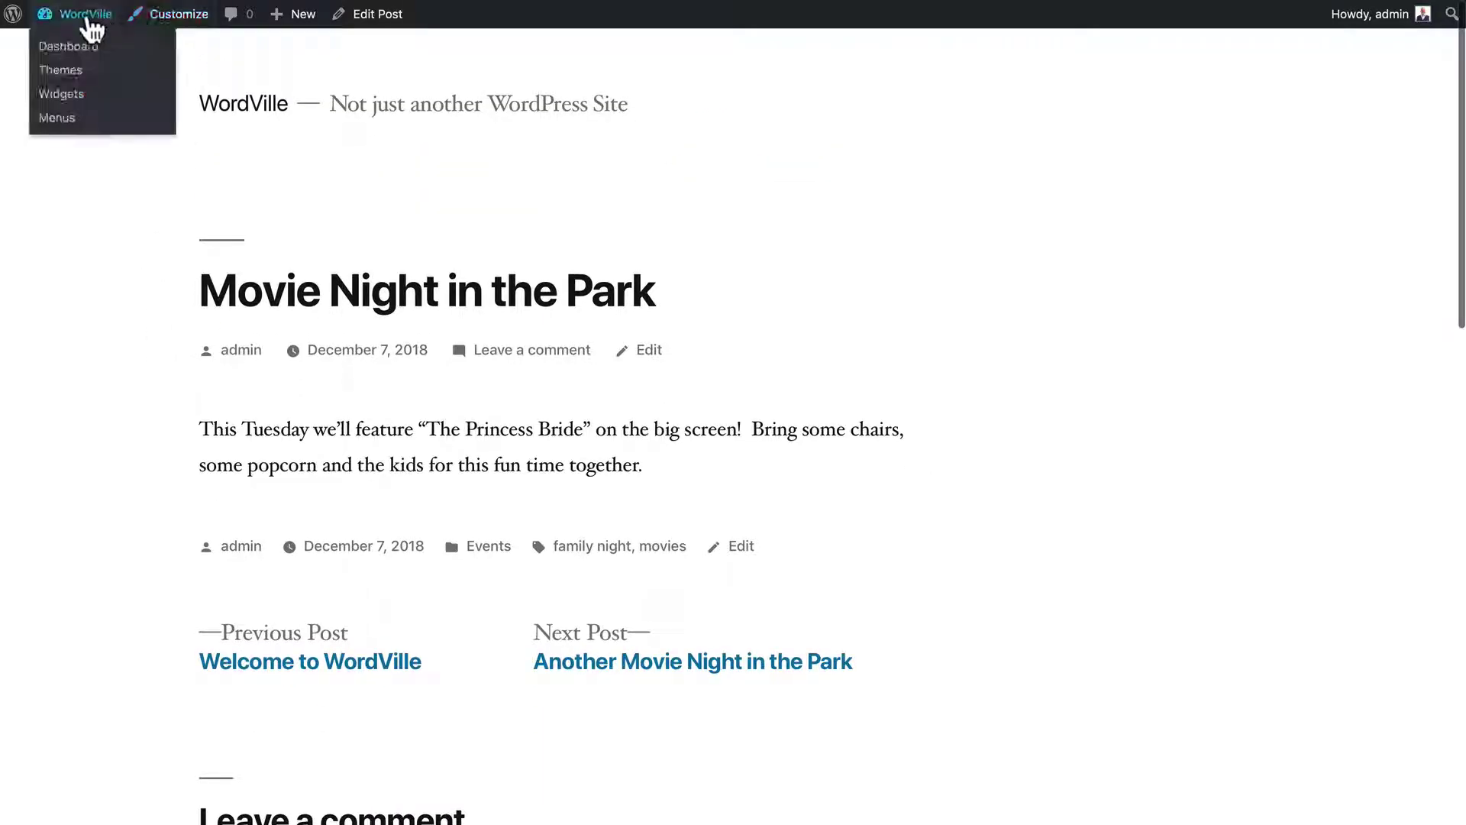
pyautogui.click(69, 48)
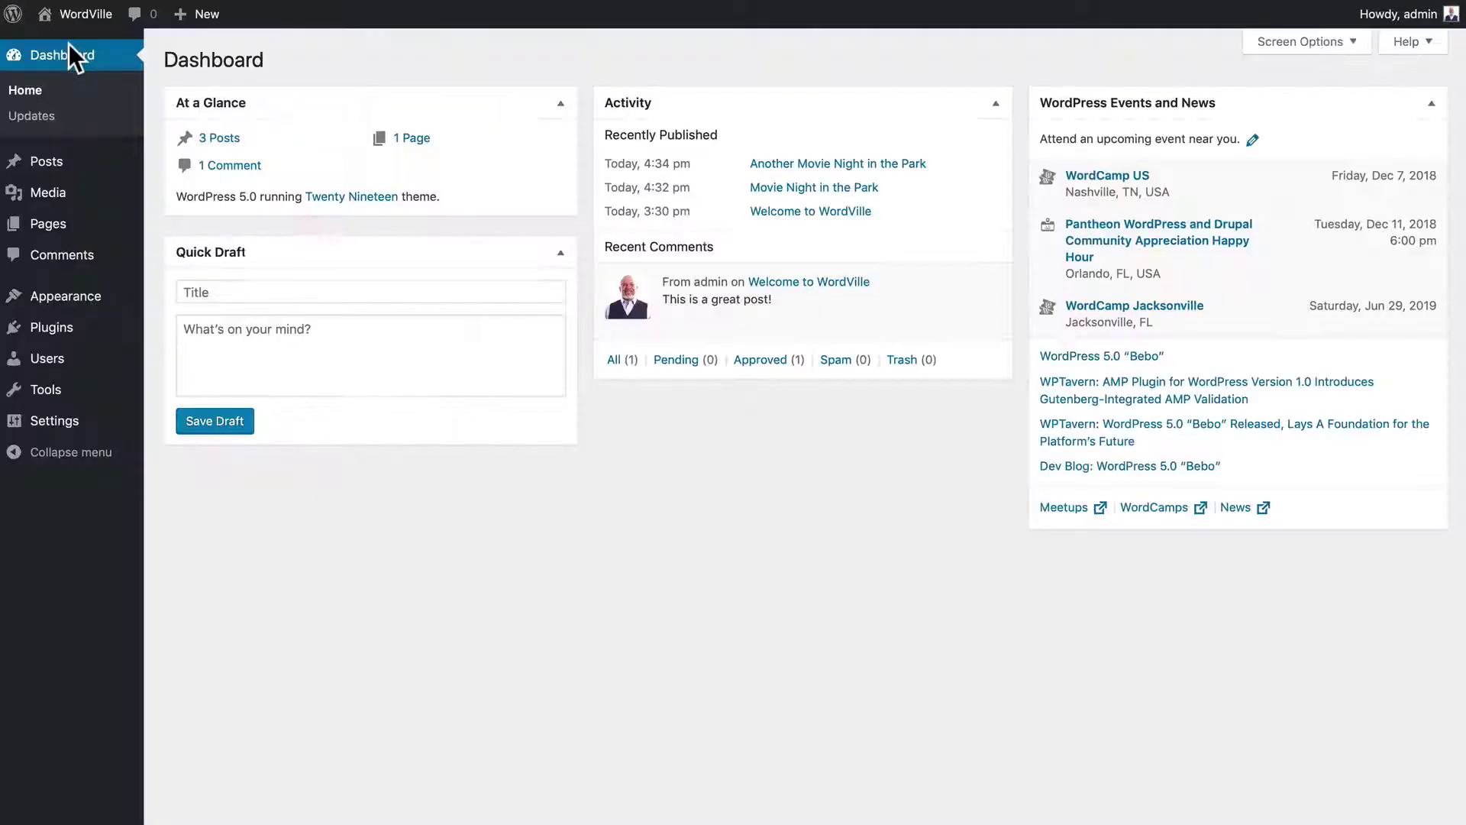
pyautogui.click(49, 255)
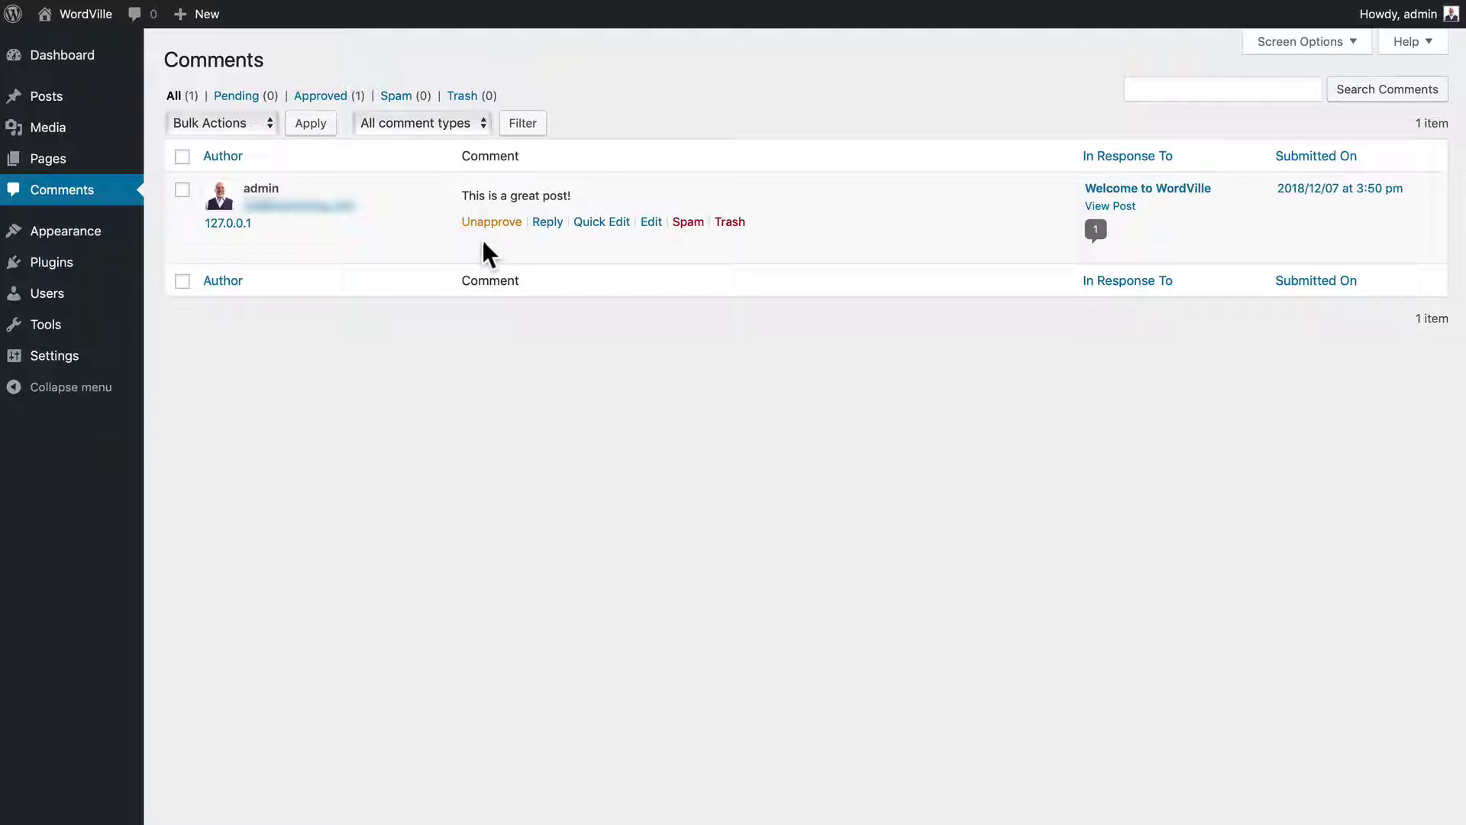
# Edit 'Another Movie Night in the Park' and uncheck Allow Comments in its Discussion panel
pyautogui.click(44, 107)
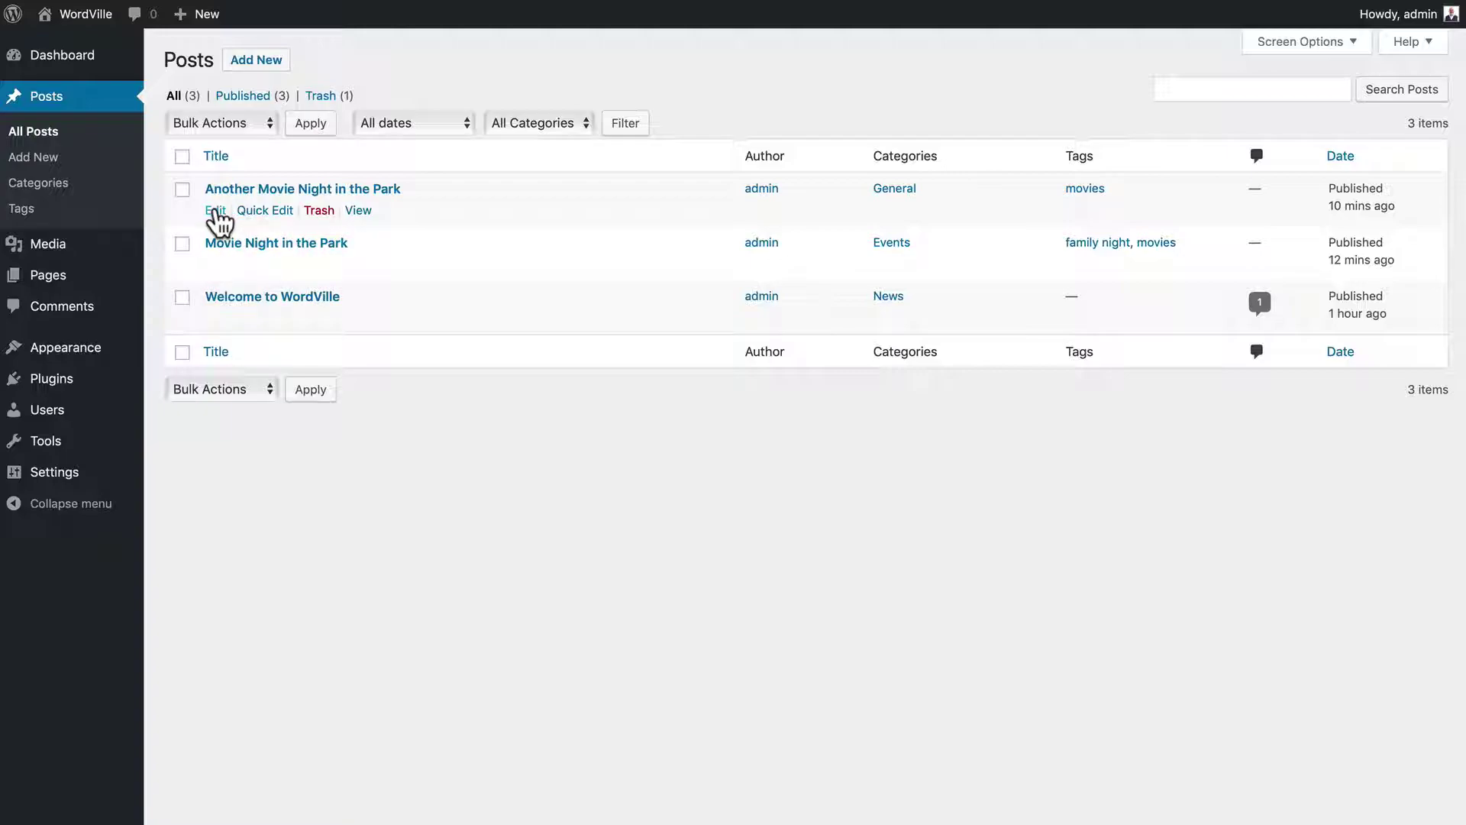
pyautogui.click(215, 210)
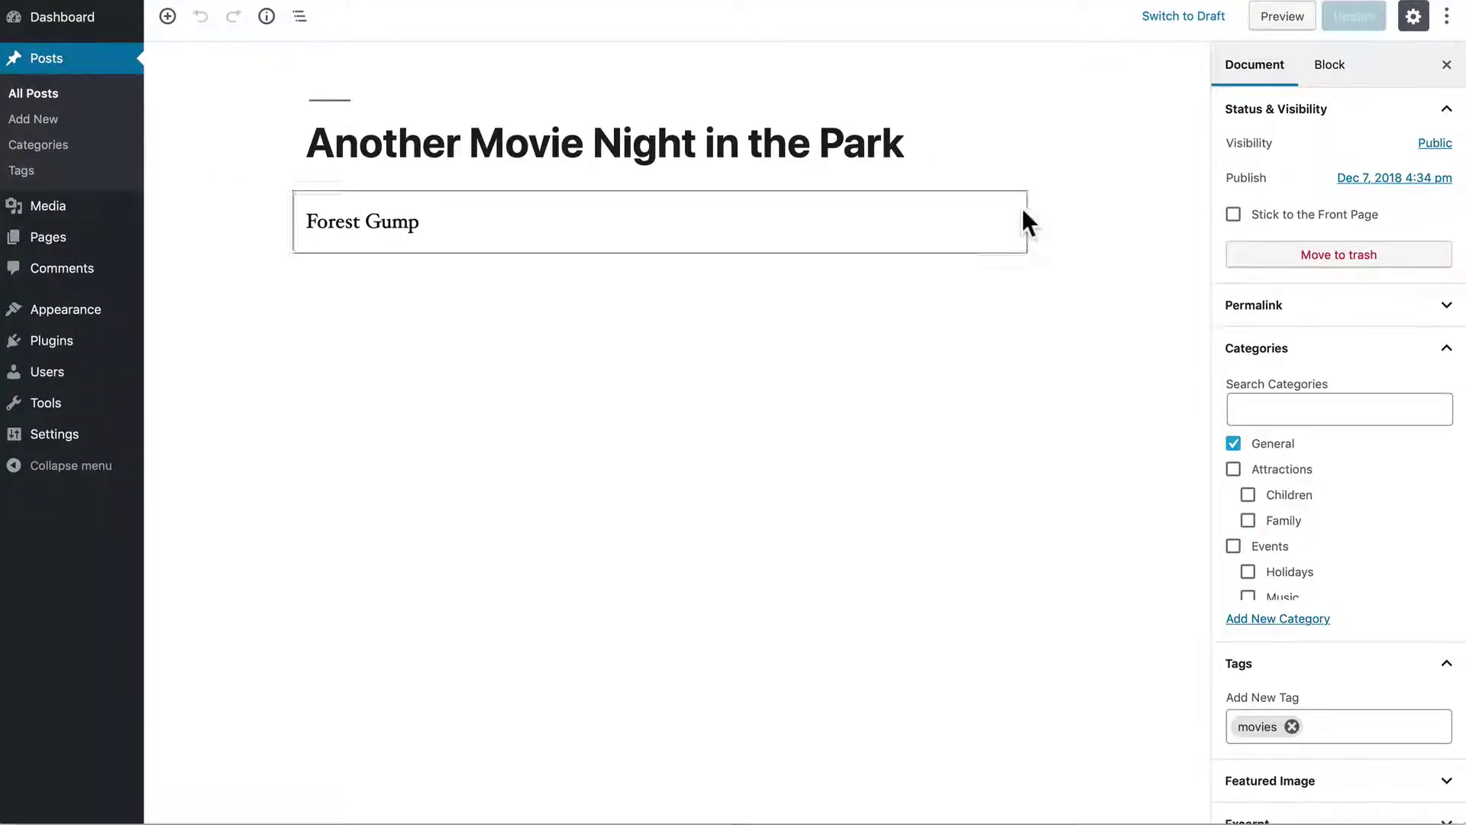
pyautogui.scroll(-2, 1267, 374)
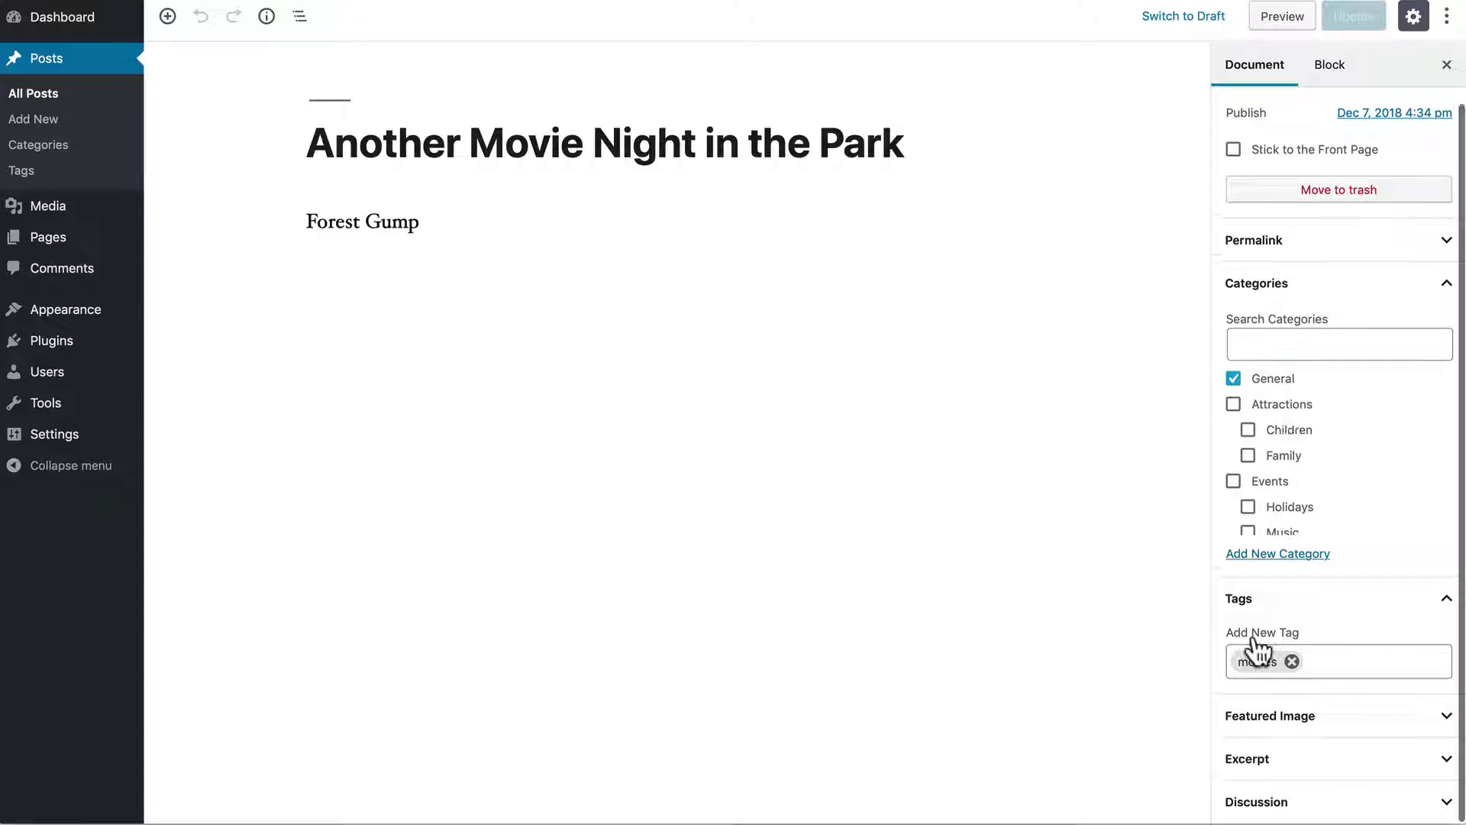
pyautogui.click(1258, 802)
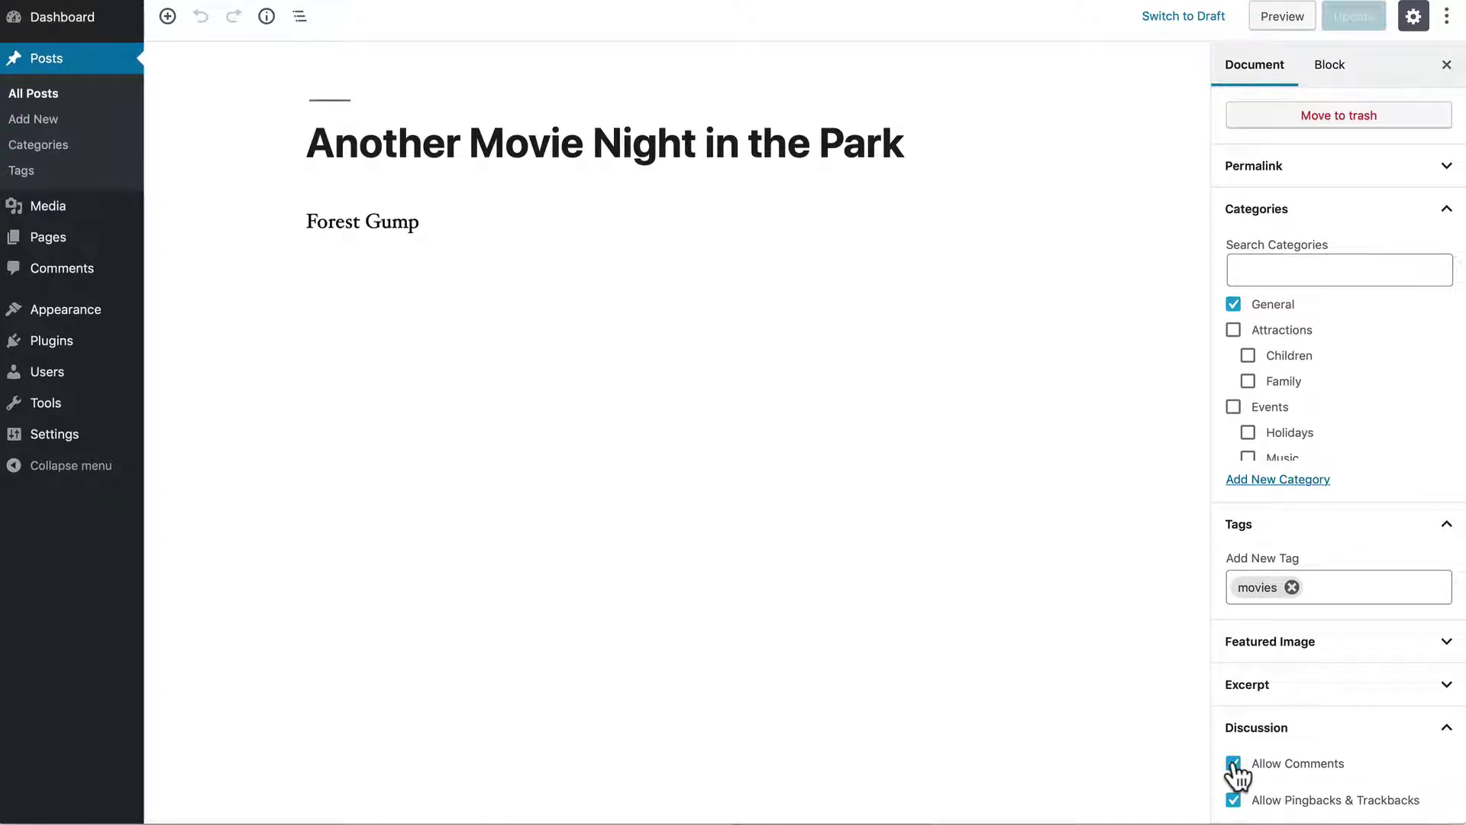
pyautogui.click(1233, 764)
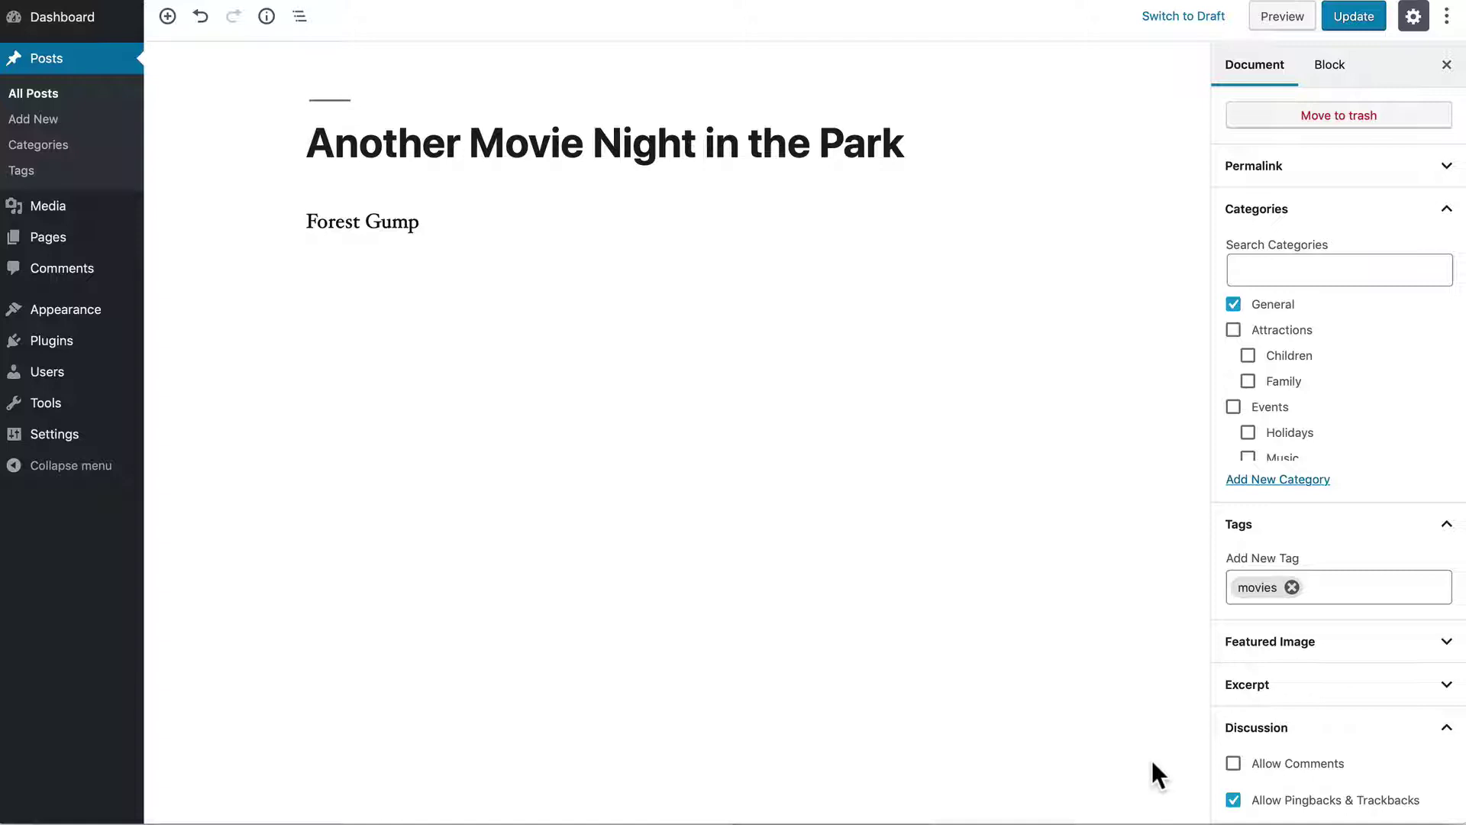
pyautogui.moveTo(47, 446)
# Re-enable comments and post the comment 'This sounds like a lot of fun!' on the post
pyautogui.click(1233, 764)
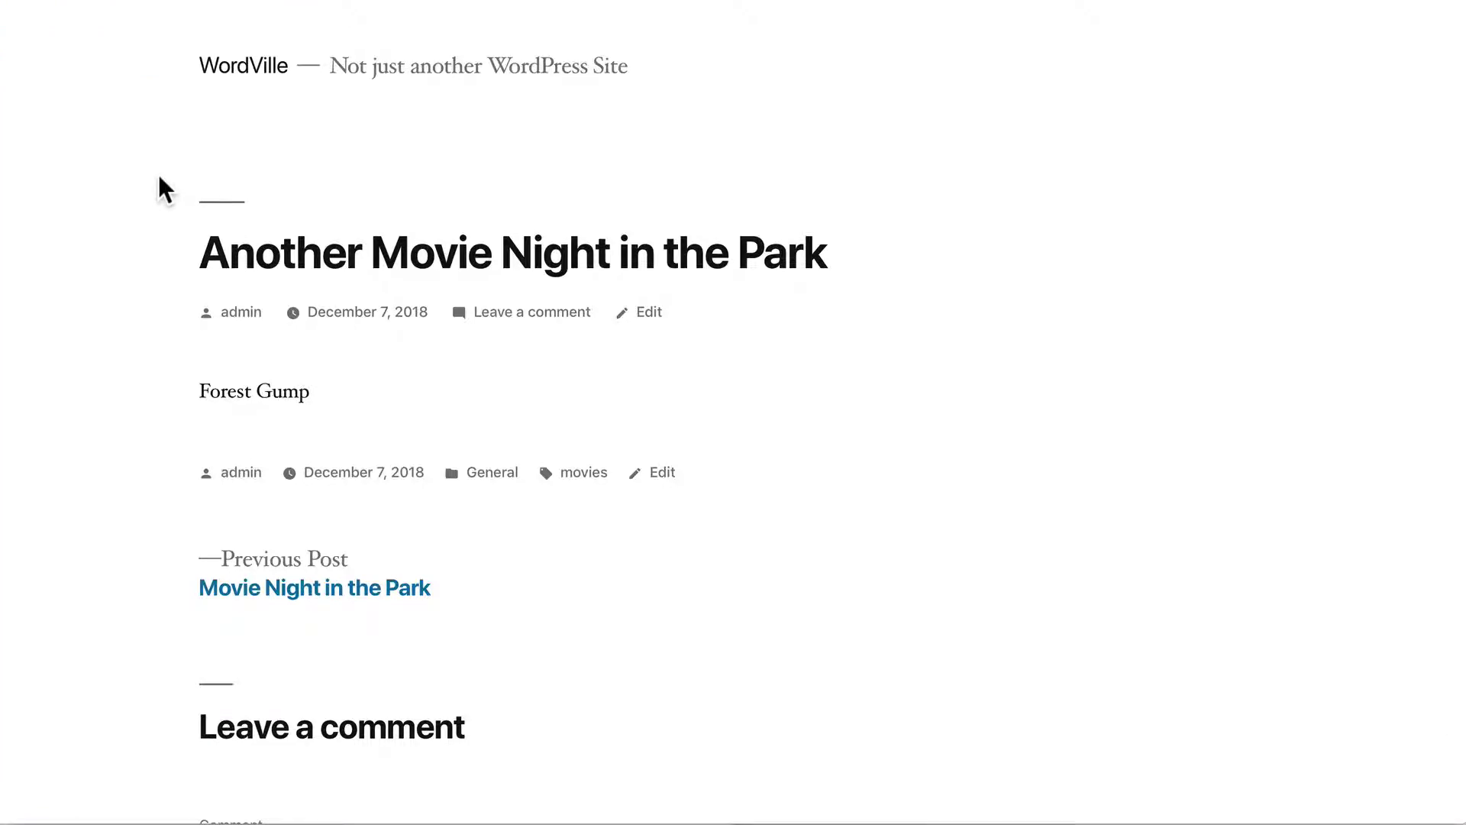
pyautogui.scroll(-5, 158, 174)
pyautogui.click(278, 481)
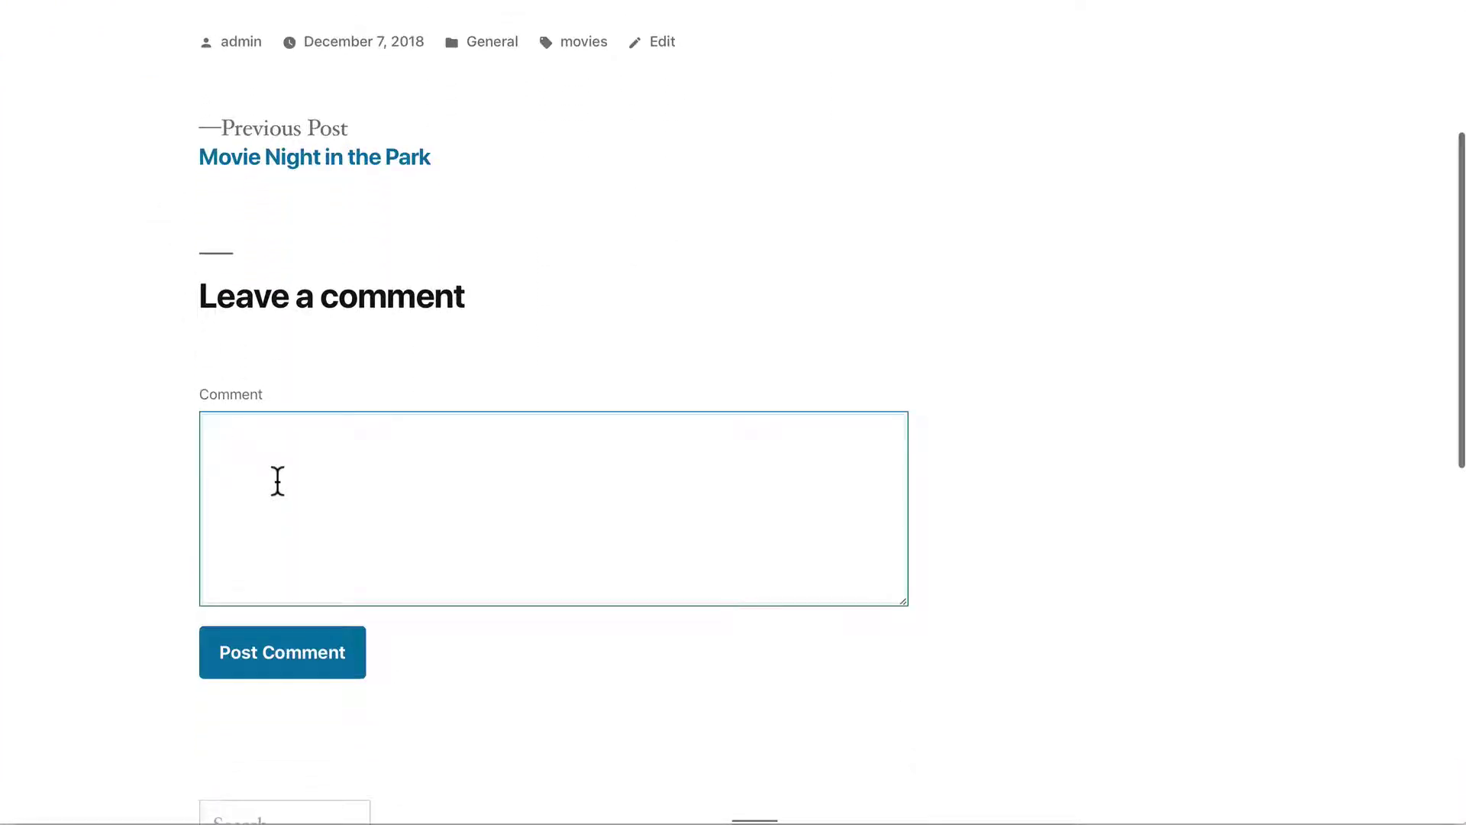
pyautogui.write('This')
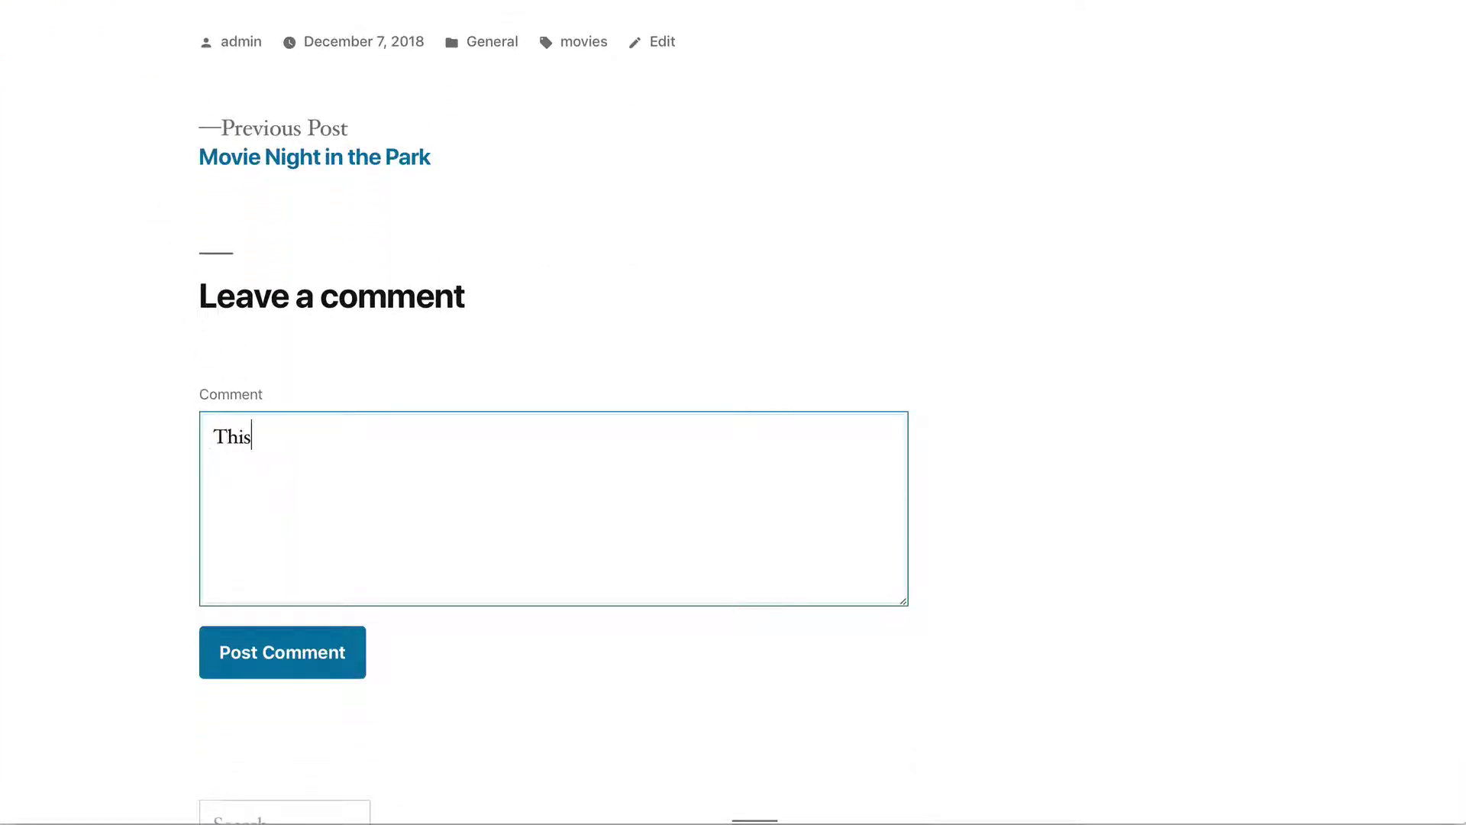
pyautogui.write(' sounds like a lot of fun!')
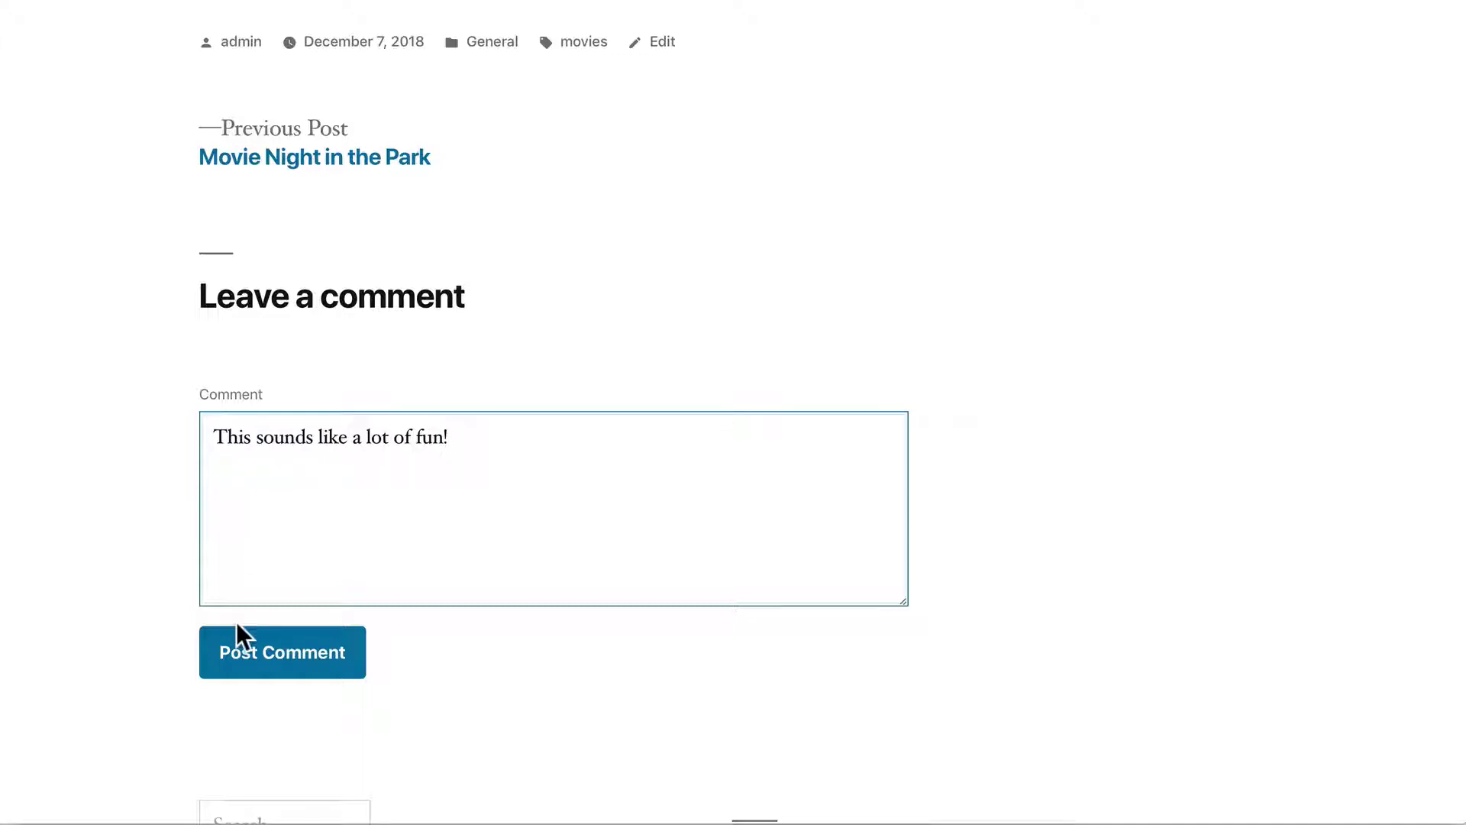
pyautogui.click(262, 661)
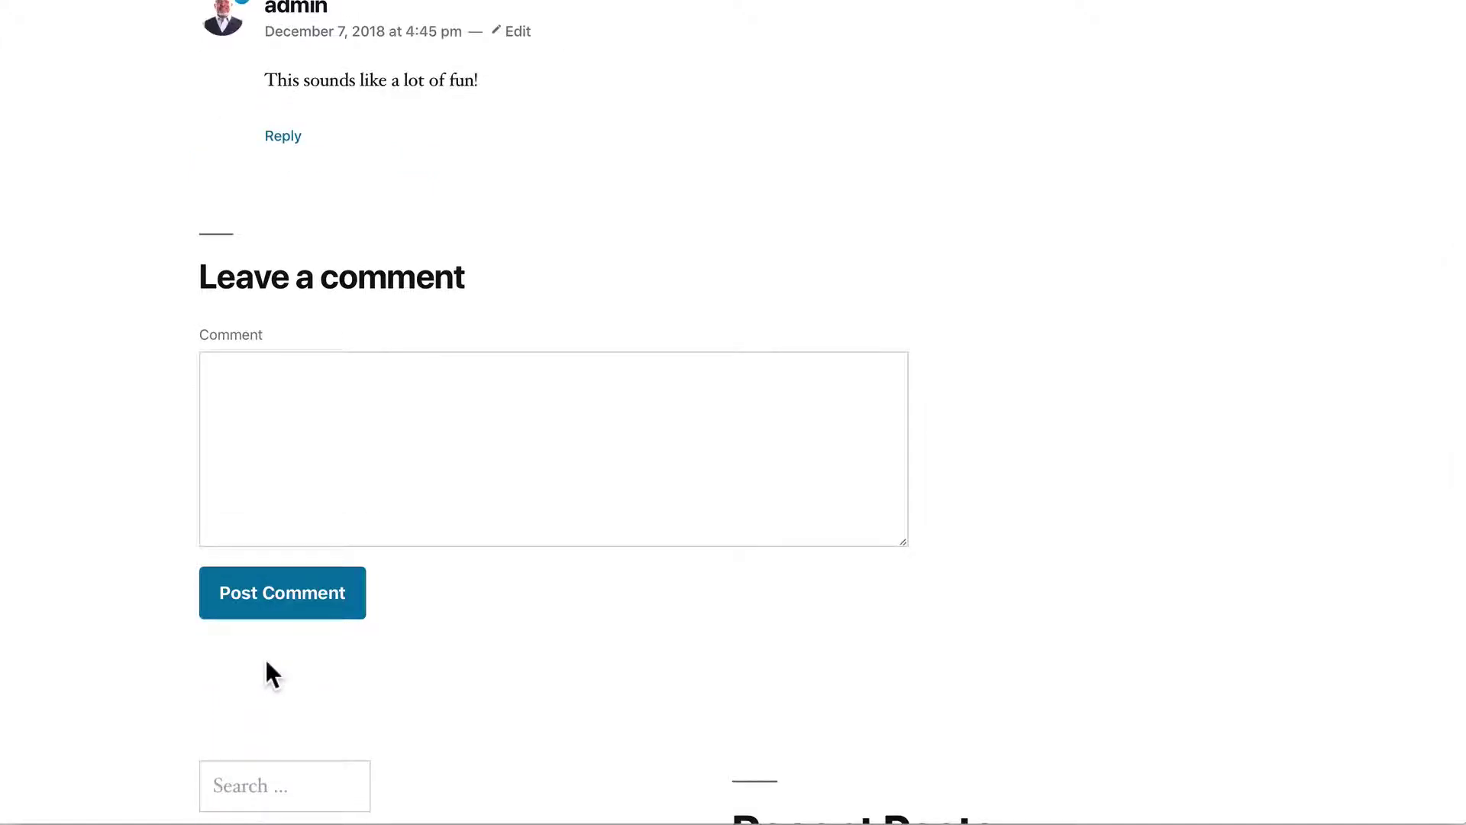
pyautogui.scroll(5, 141, 366)
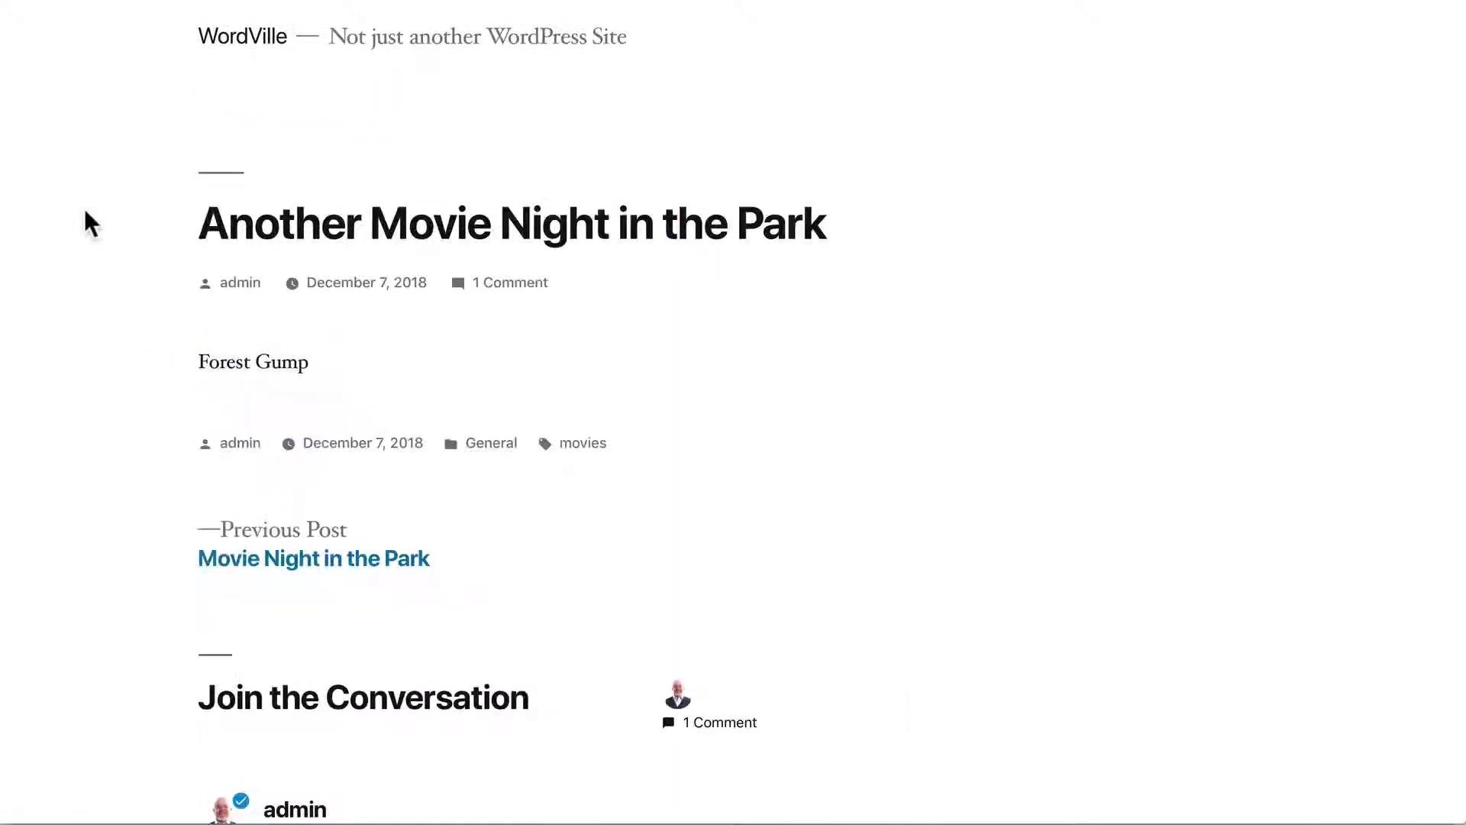
# Submit 'Is the park really a good venue for watching movies?' with the visitor's name and e-mail
pyautogui.scroll(-10, 87, 213)
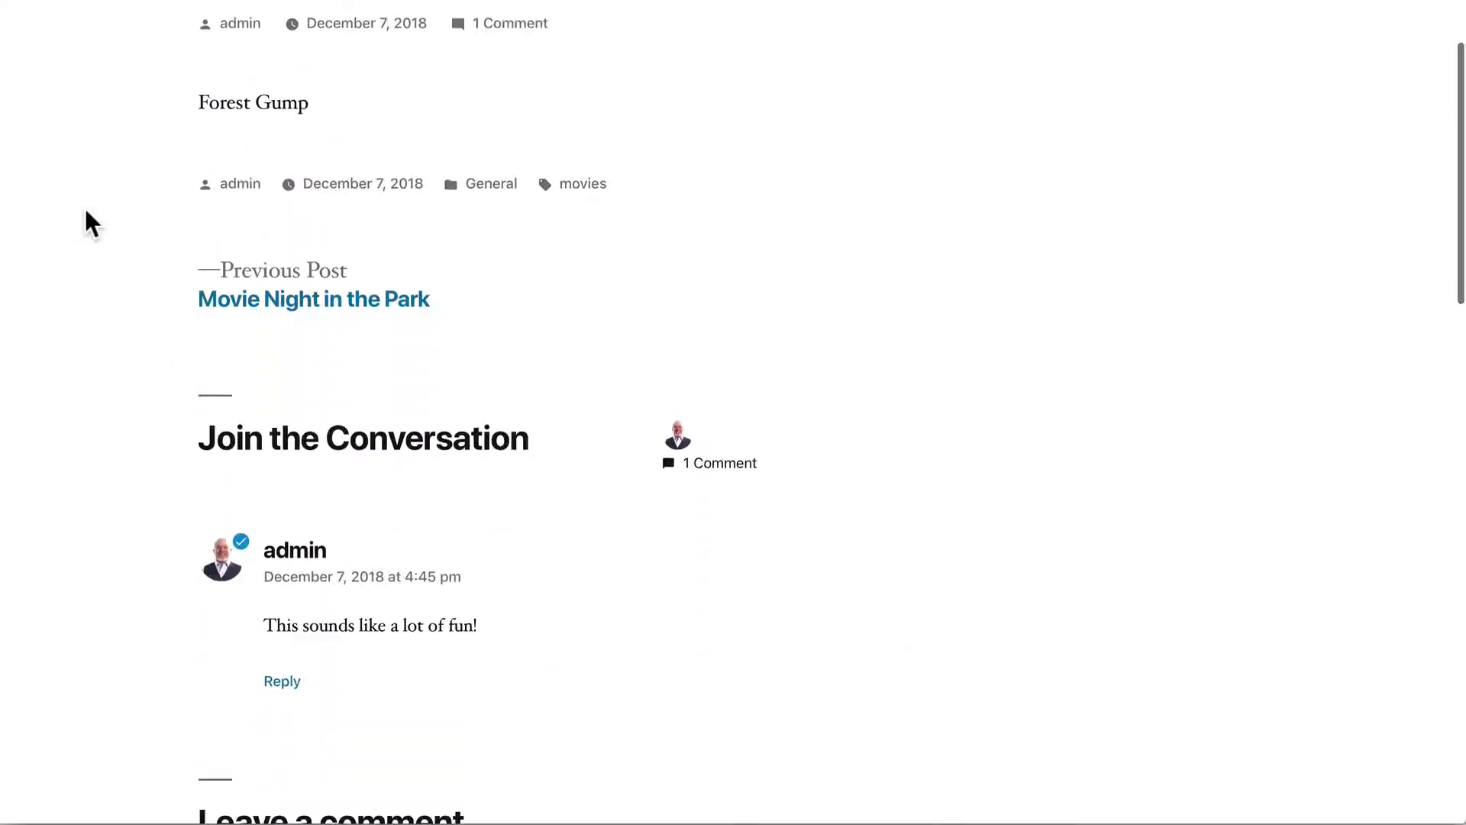
pyautogui.scroll(-2, 86, 213)
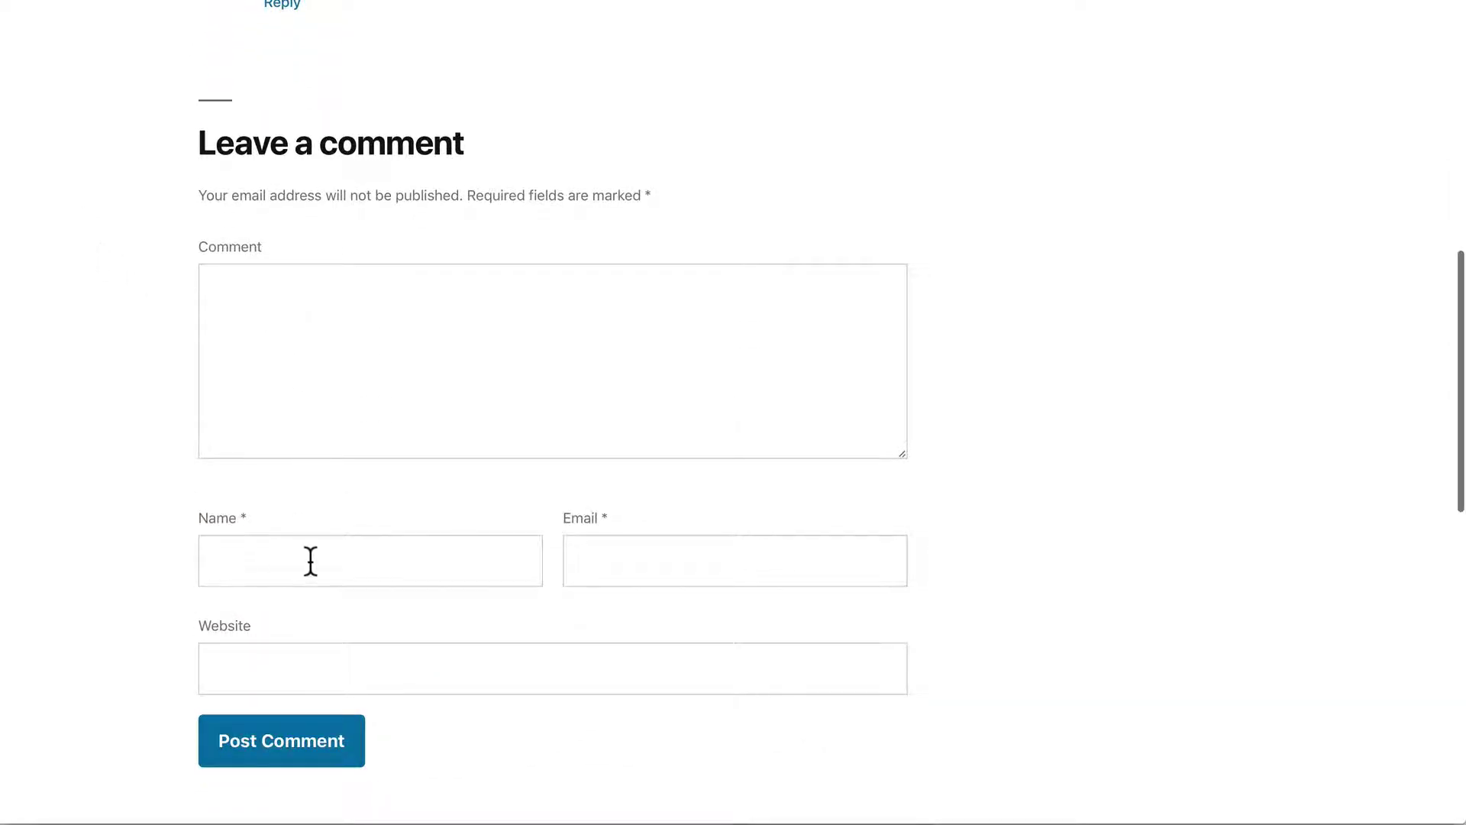
pyautogui.click(402, 327)
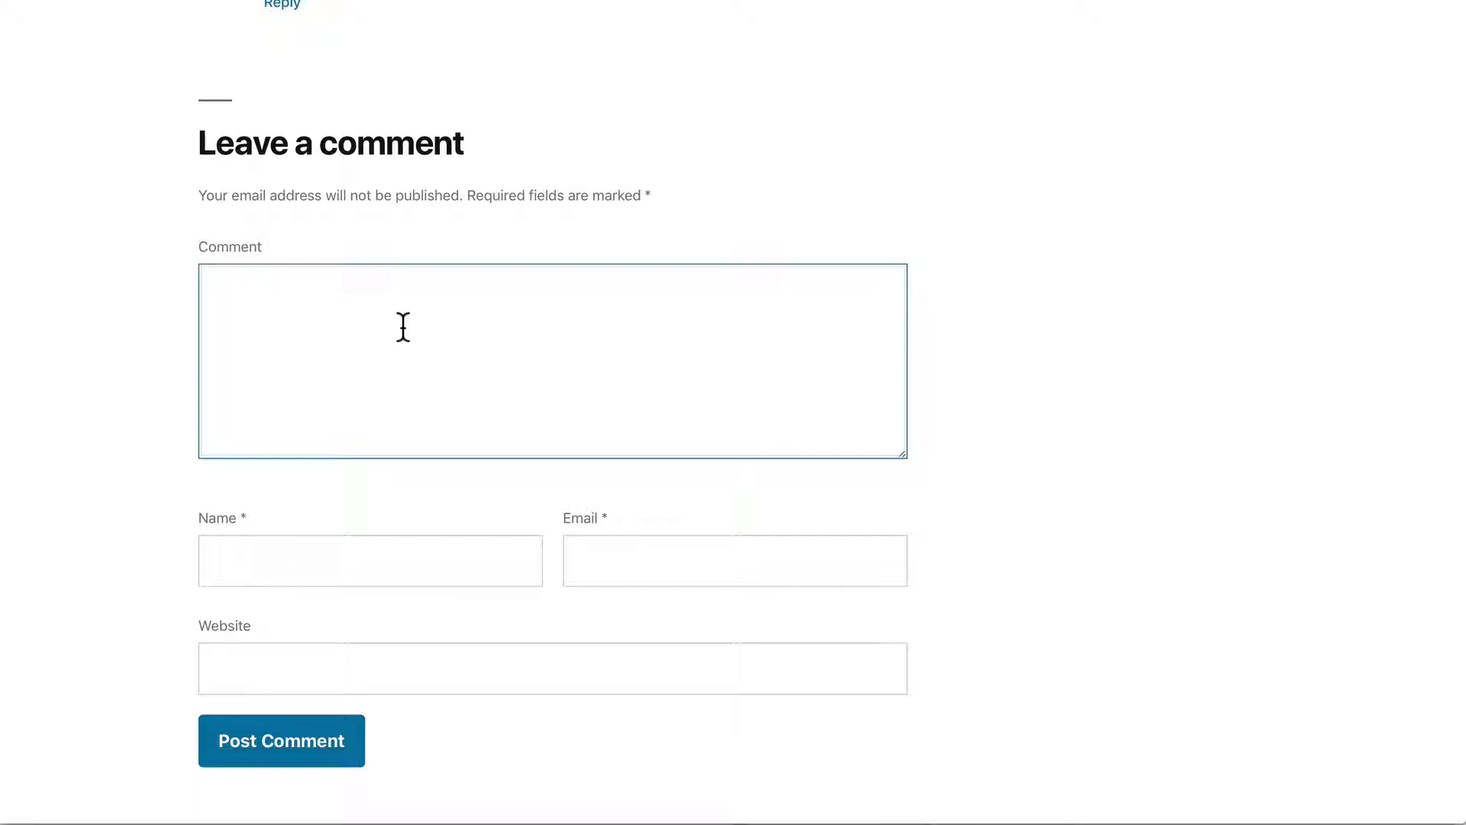
pyautogui.write('Is the part')
pyautogui.press('BackSpace')
pyautogui.write('k really ')
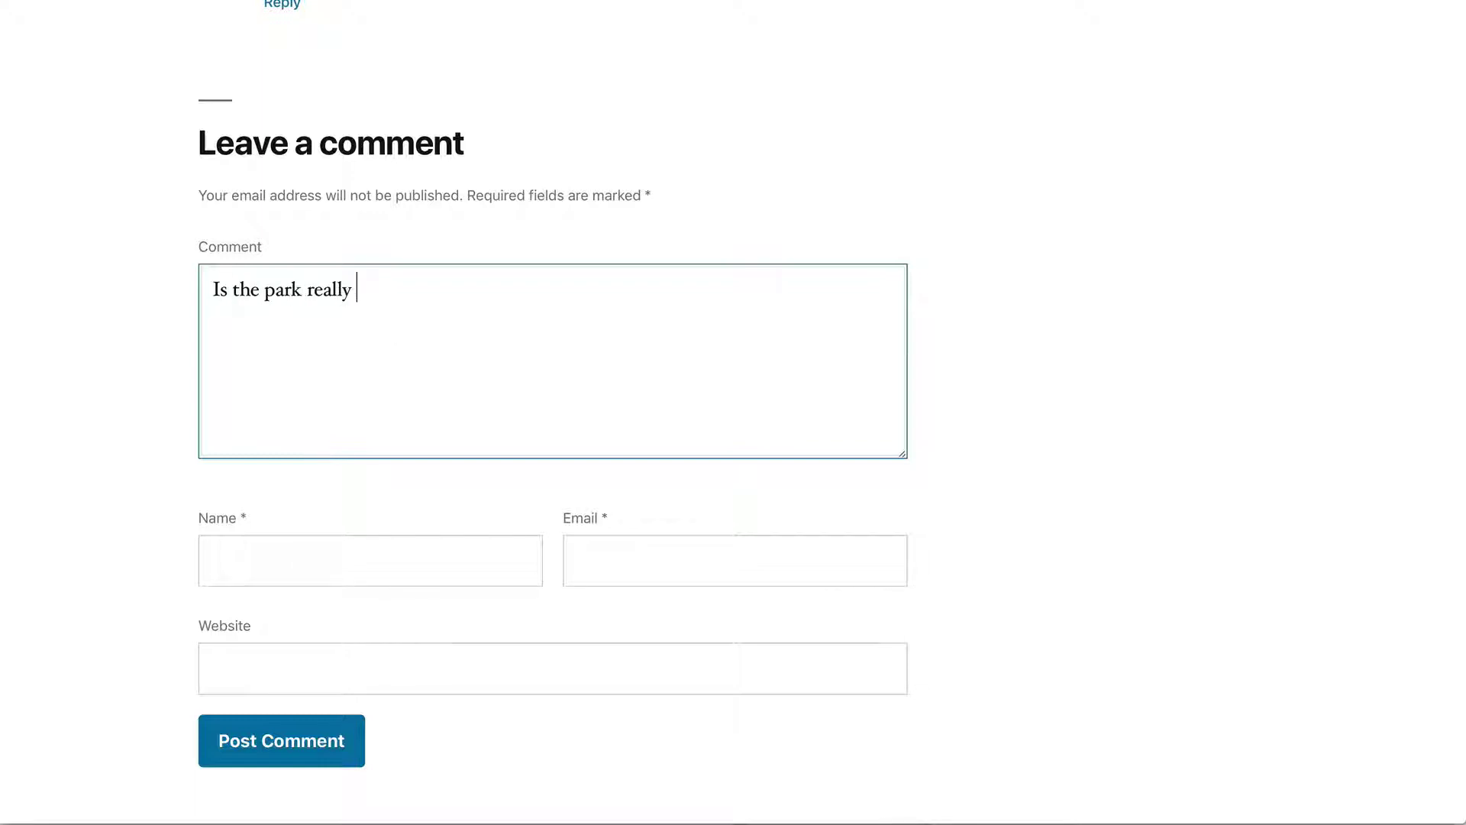
pyautogui.write('a good venue for watchin')
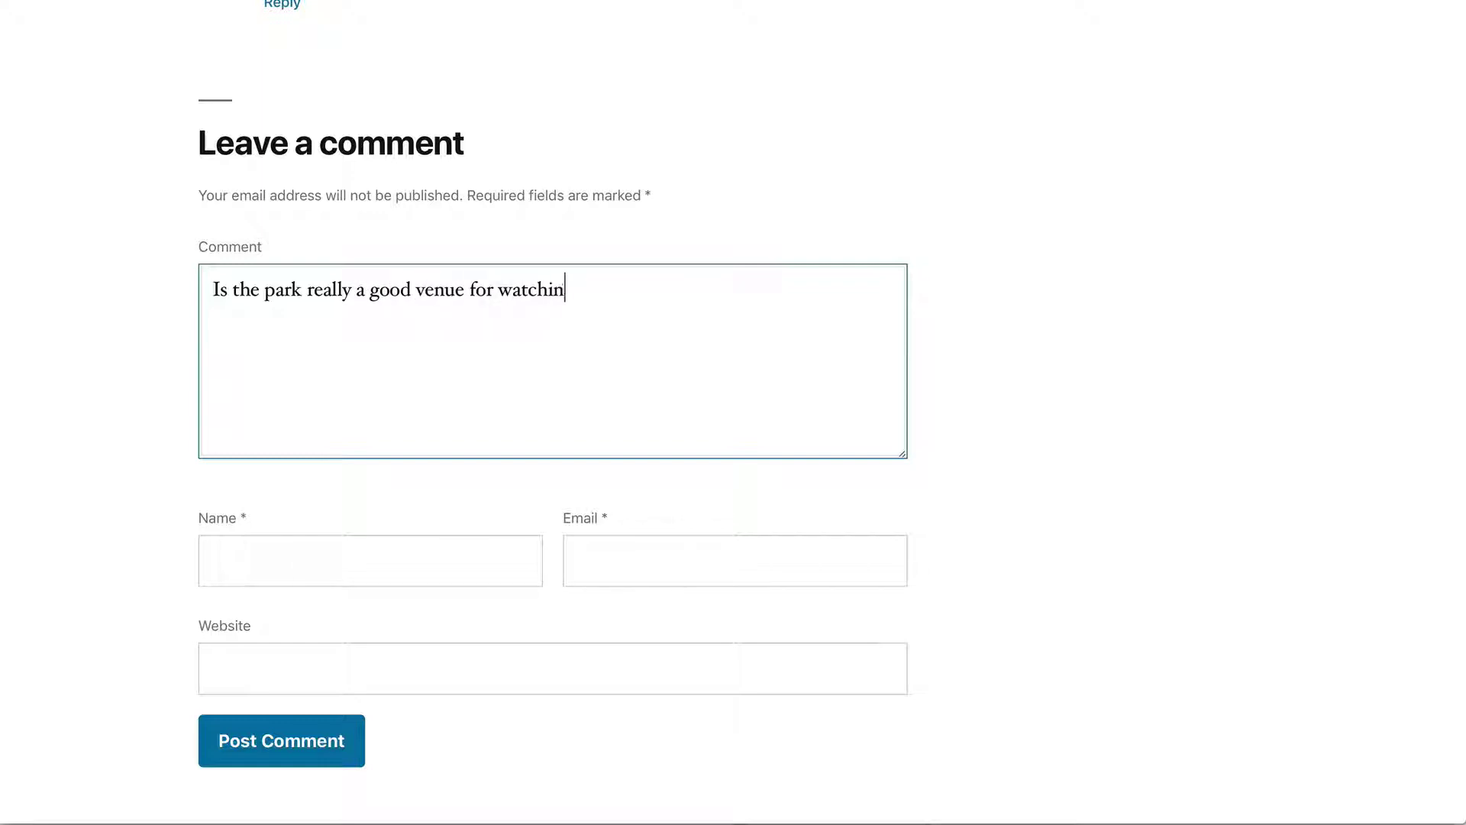
pyautogui.write('g movies?')
pyautogui.click(300, 553)
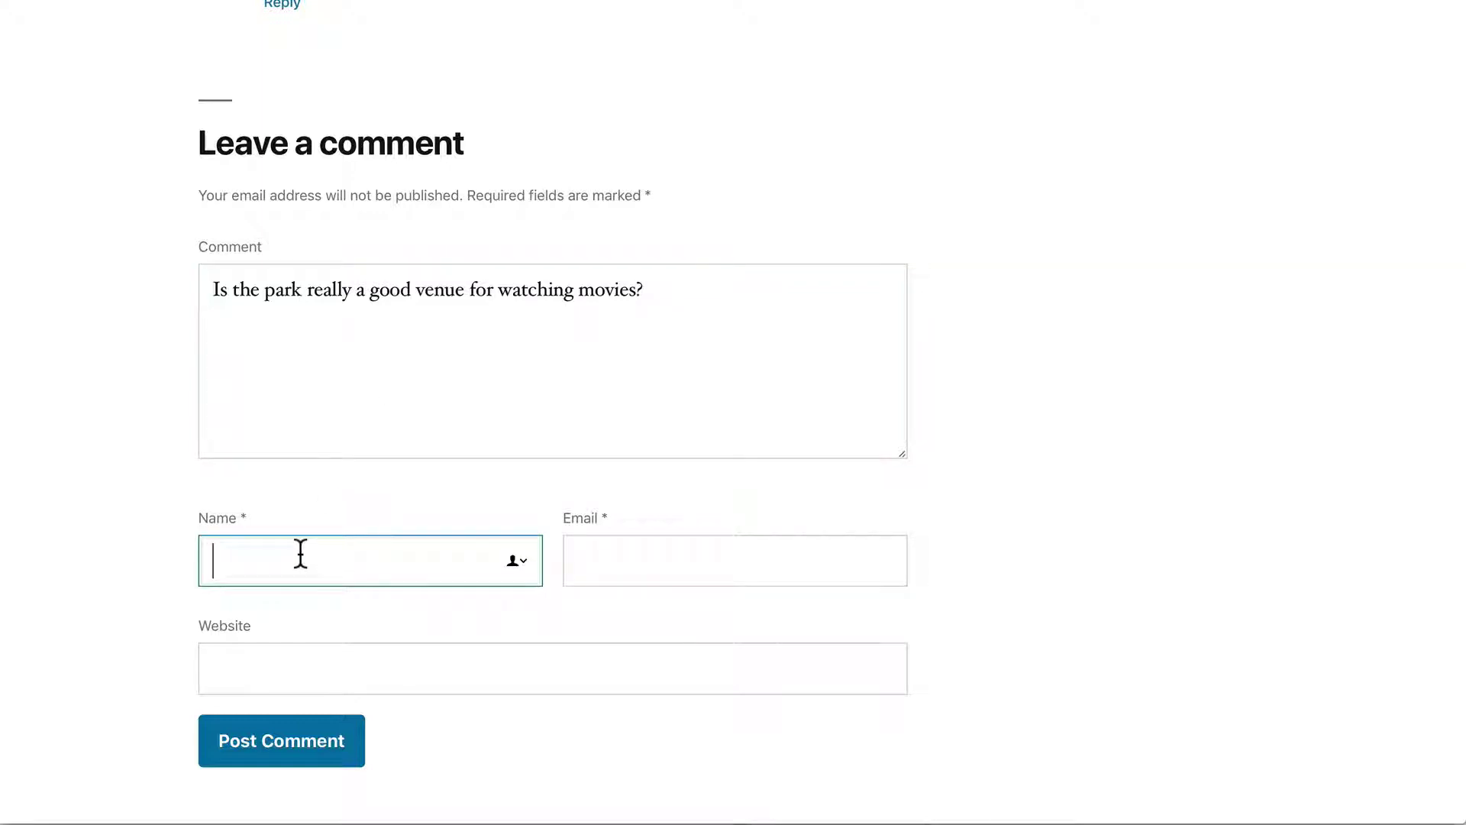
pyautogui.write('Billy')
pyautogui.click(577, 560)
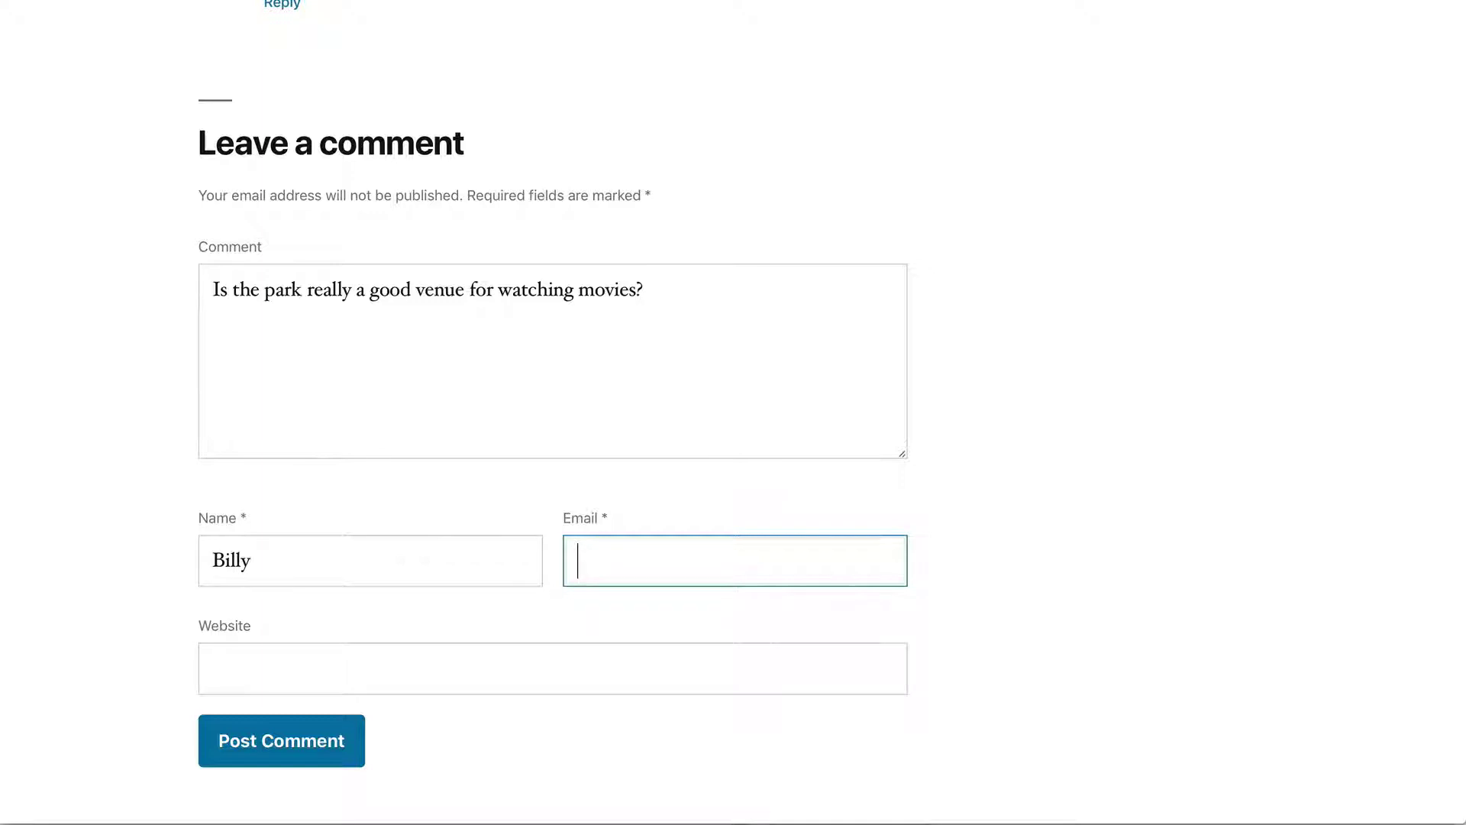
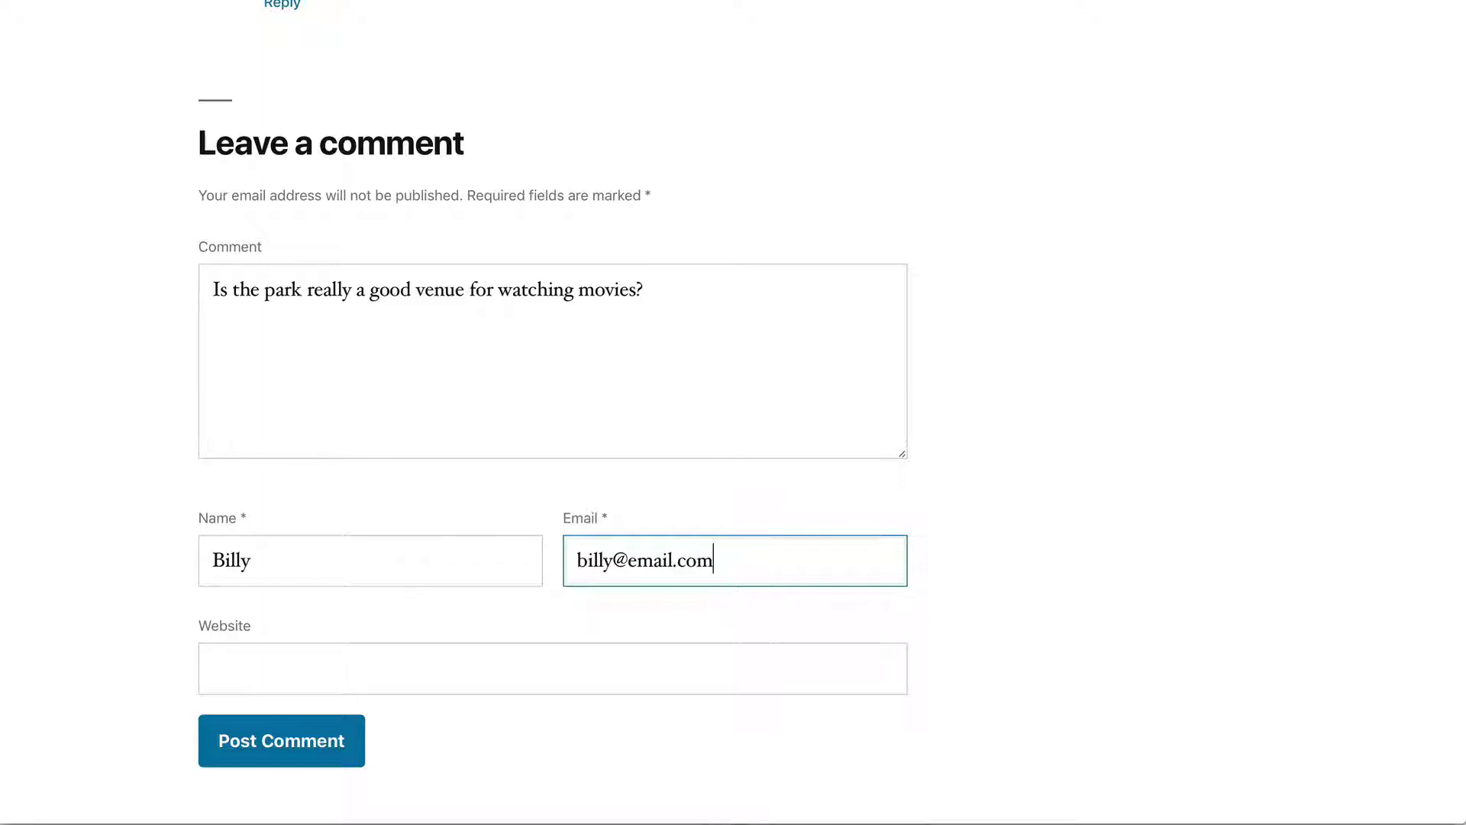
pyautogui.press('Tab')
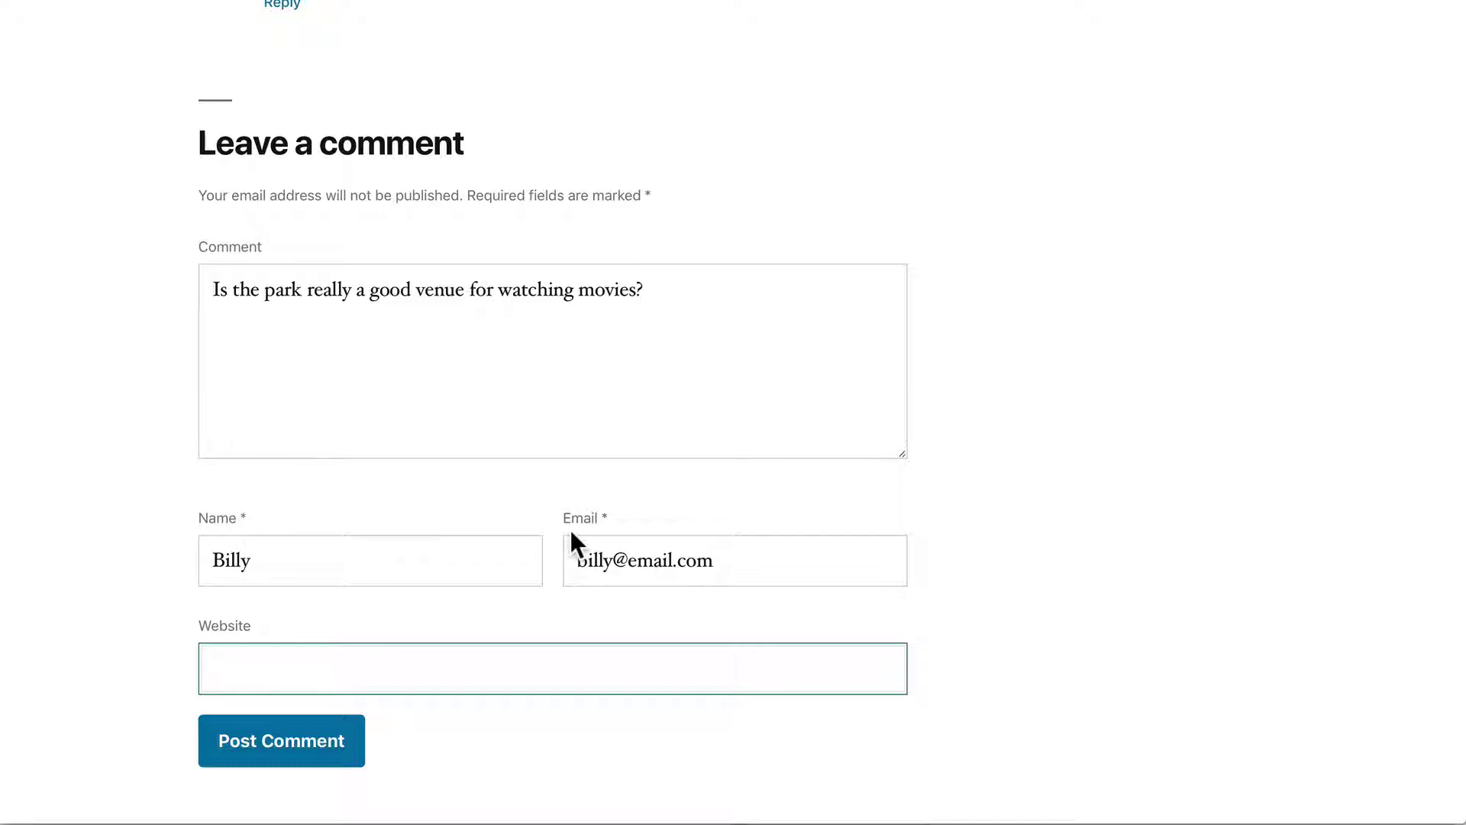
pyautogui.click(250, 748)
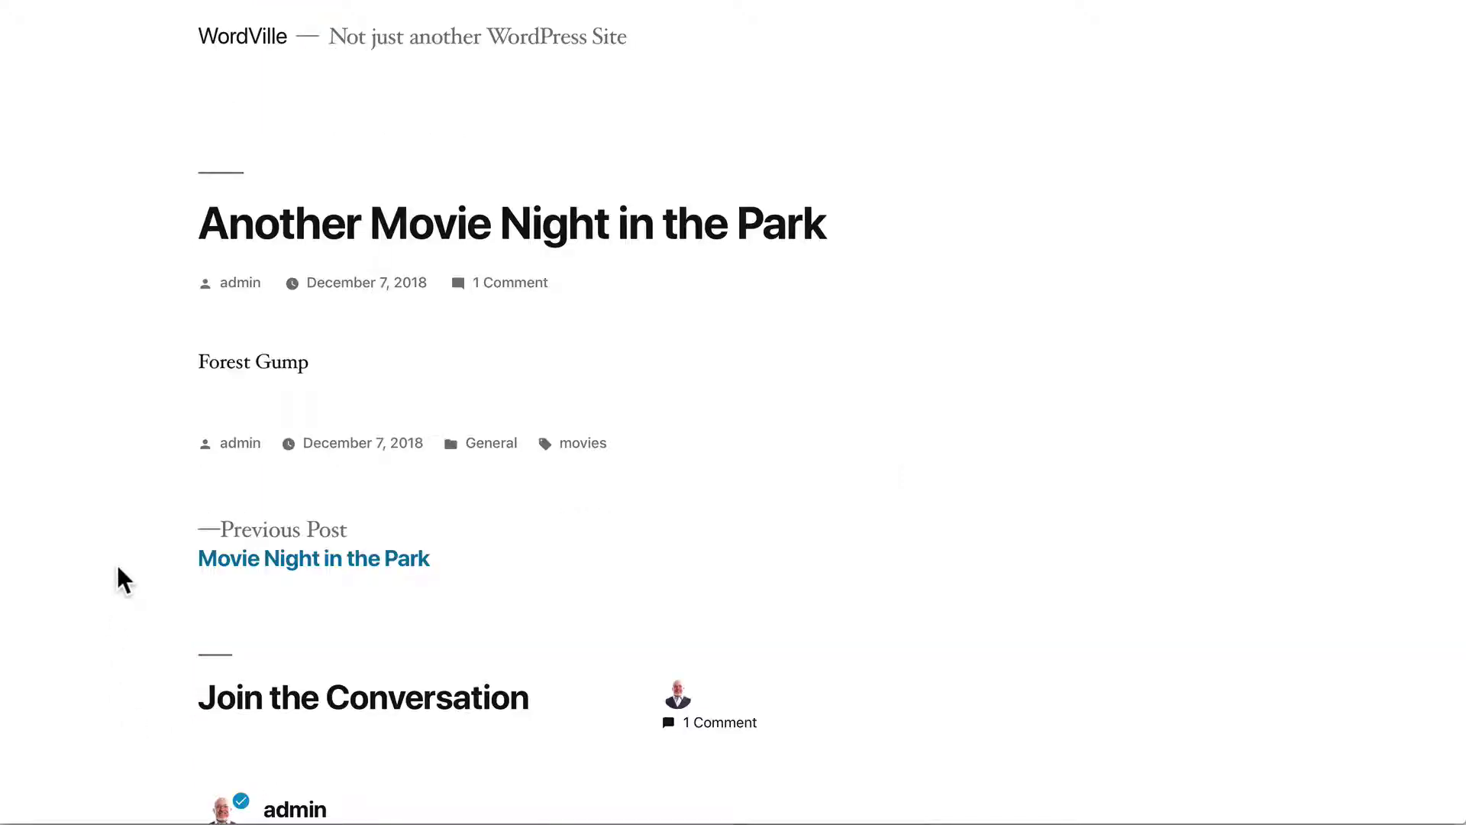
# Approve the visitor's pending park-venue question in the Comments list
pyautogui.scroll(-3, 122, 325)
pyautogui.scroll(-7, 122, 325)
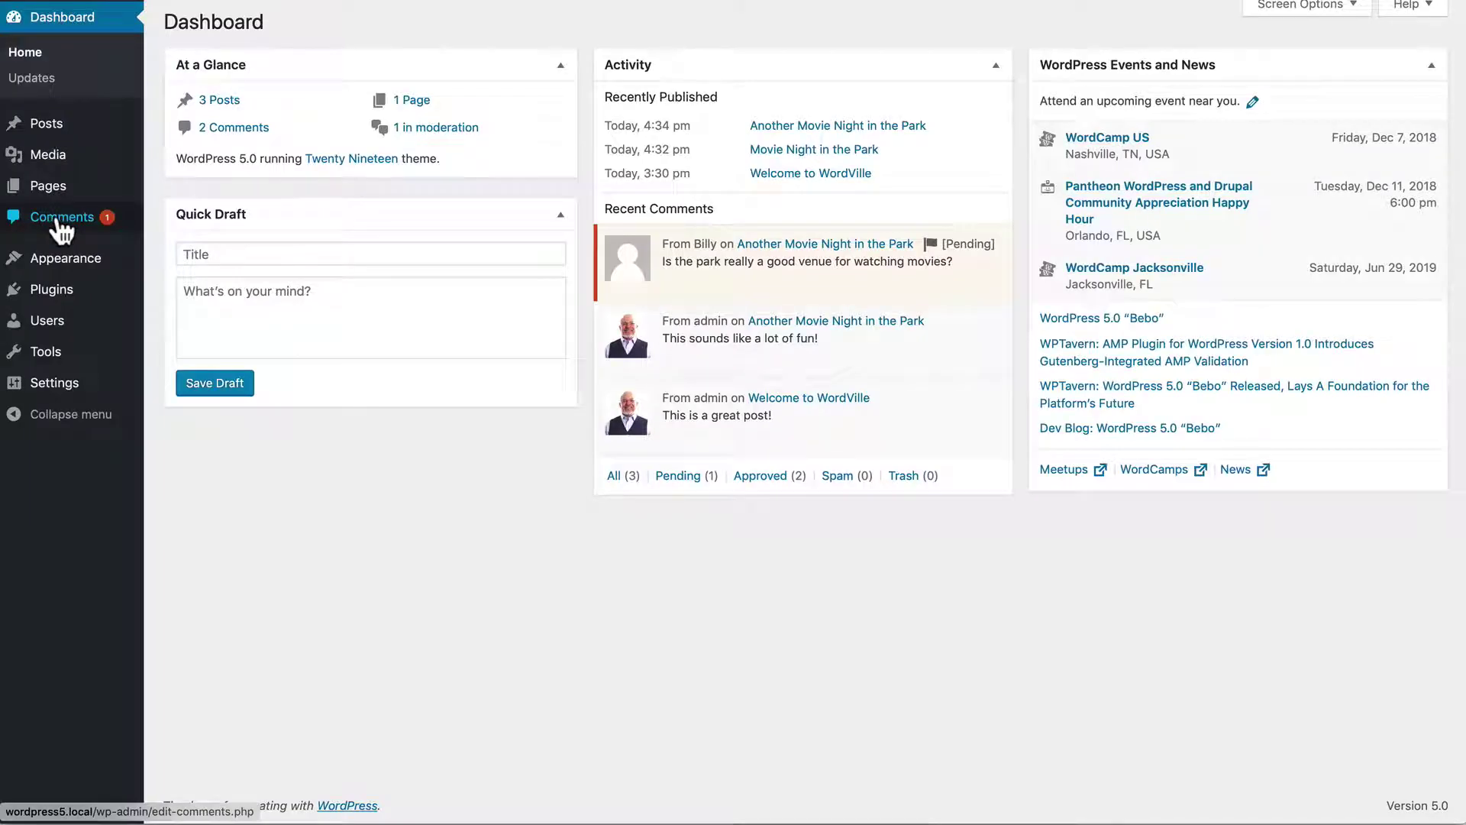
pyautogui.click(57, 216)
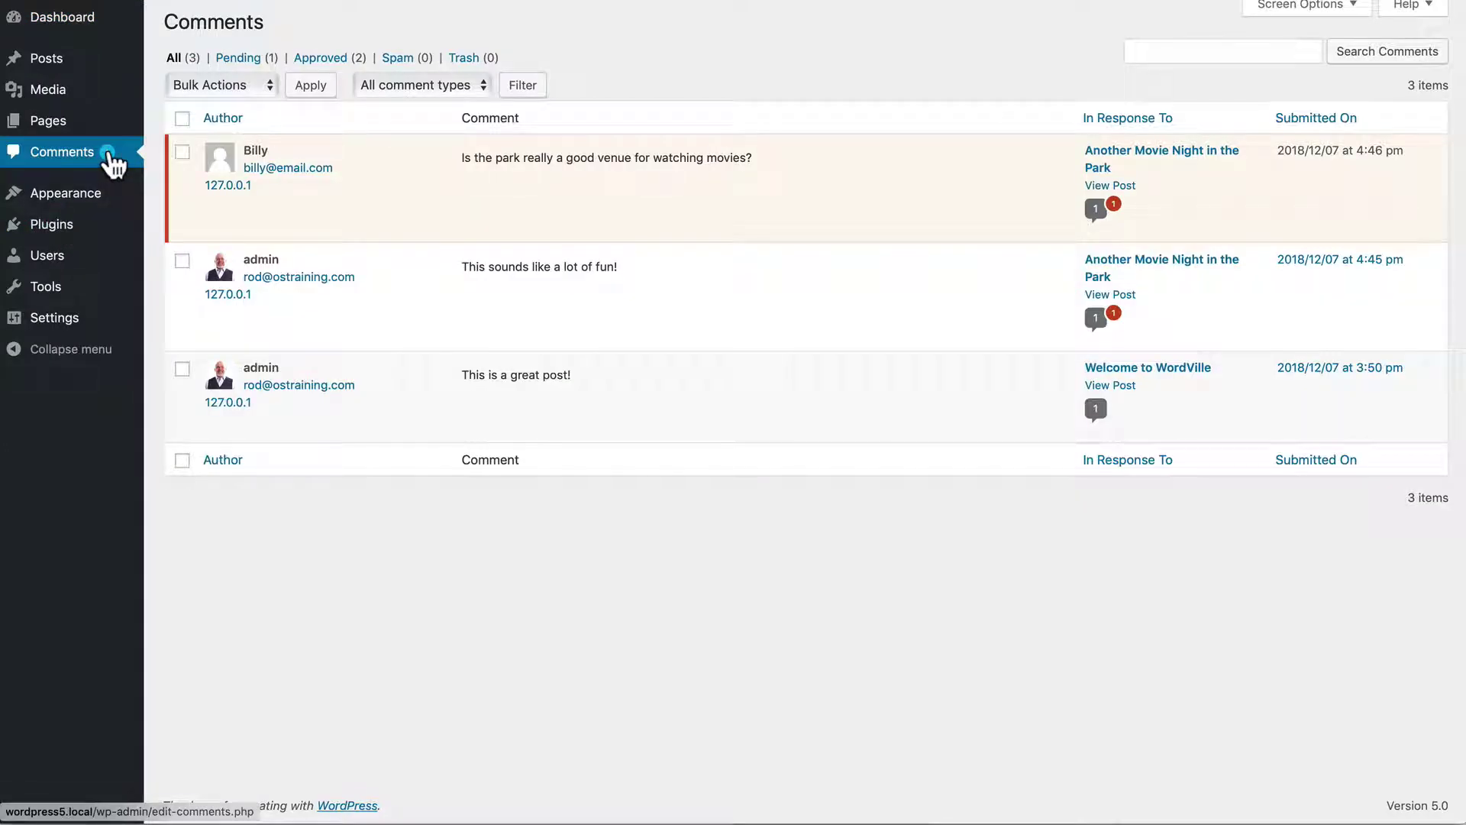
pyautogui.moveTo(245, 170)
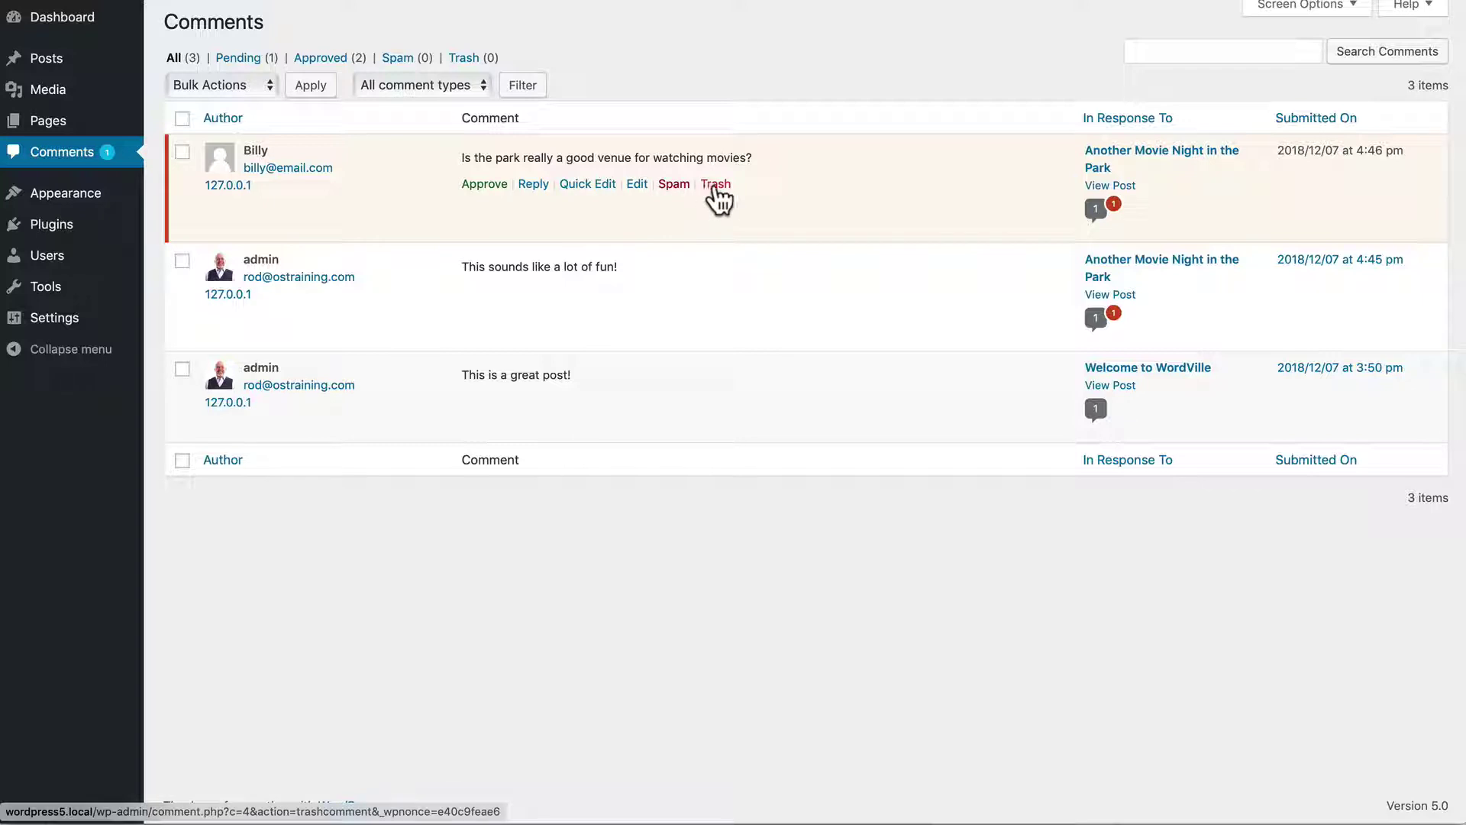
pyautogui.click(482, 185)
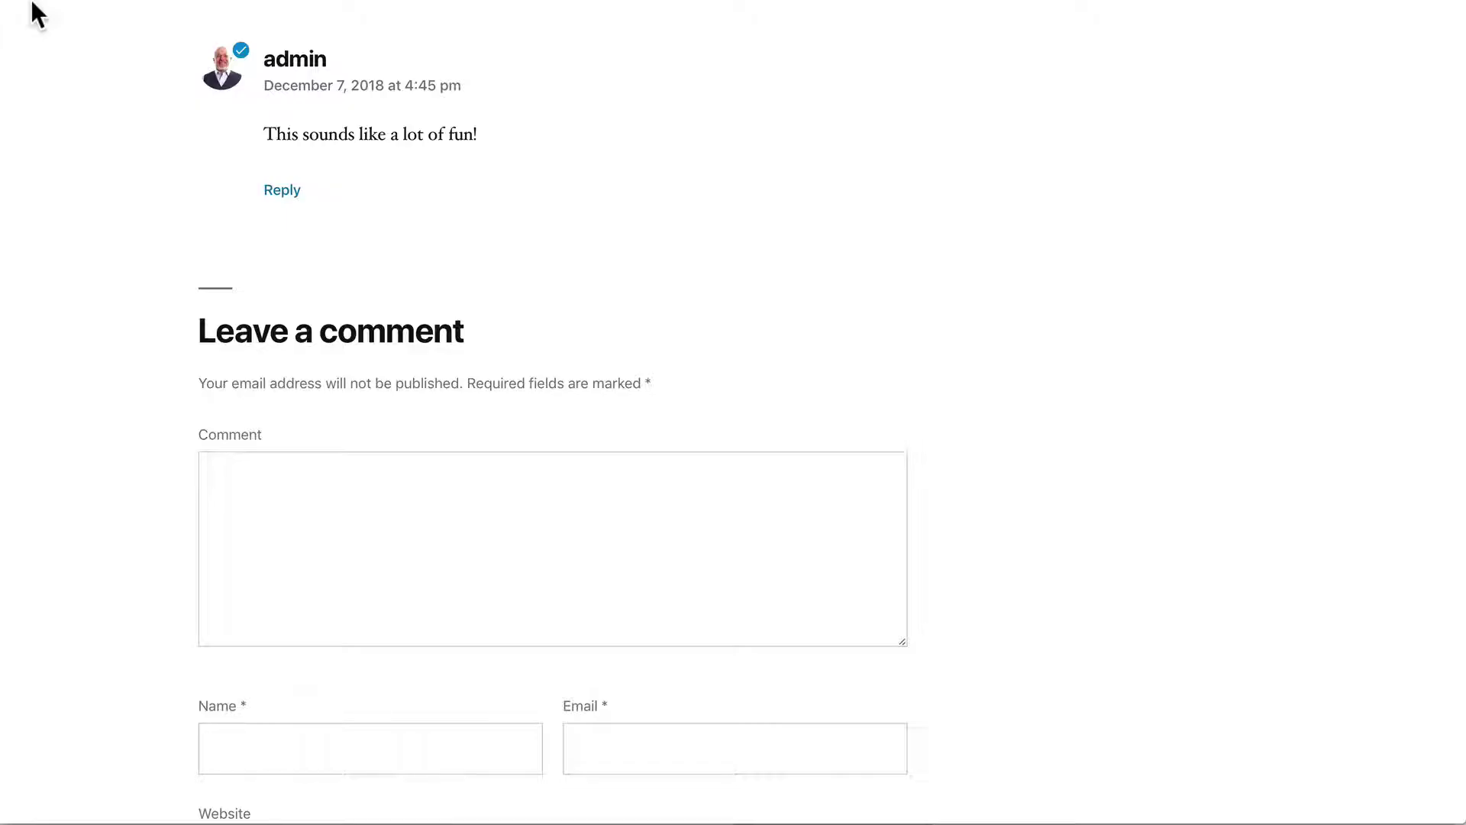
pyautogui.press('super+r')
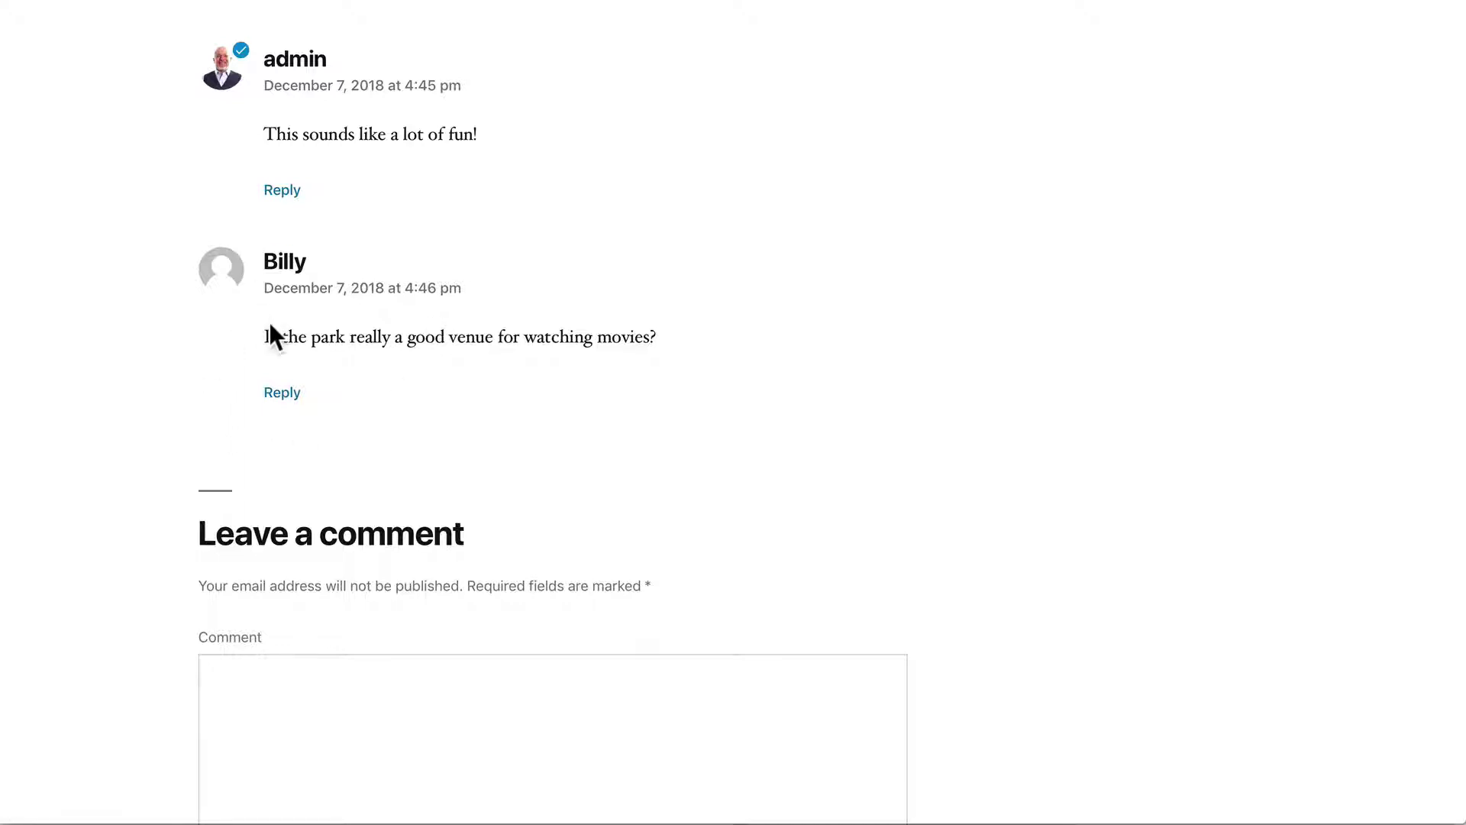
pyautogui.click(282, 395)
pyautogui.scroll(-3, 149, 385)
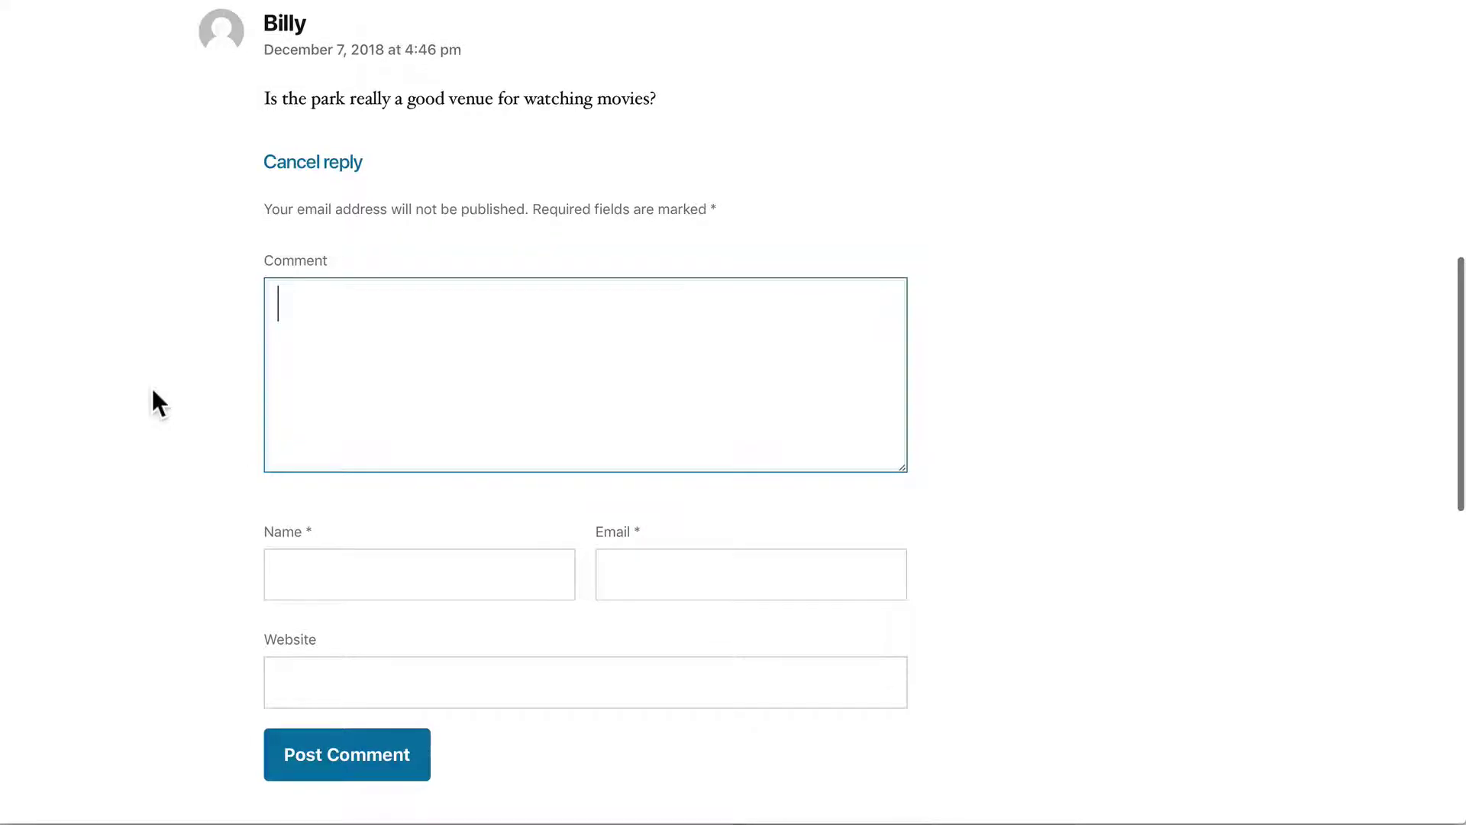
pyautogui.scroll(10, 153, 390)
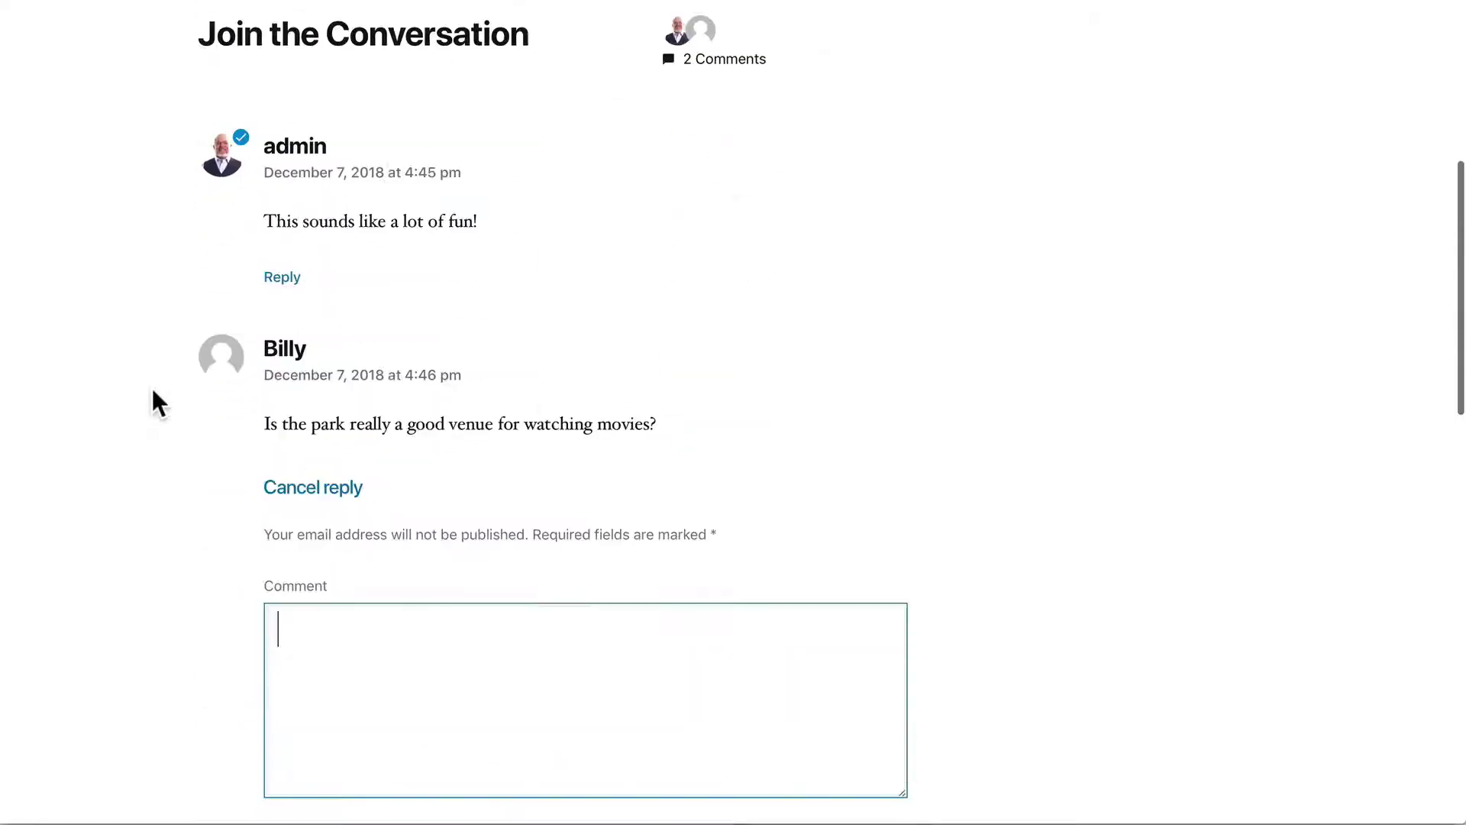
pyautogui.scroll(-2, 154, 392)
pyautogui.click(304, 343)
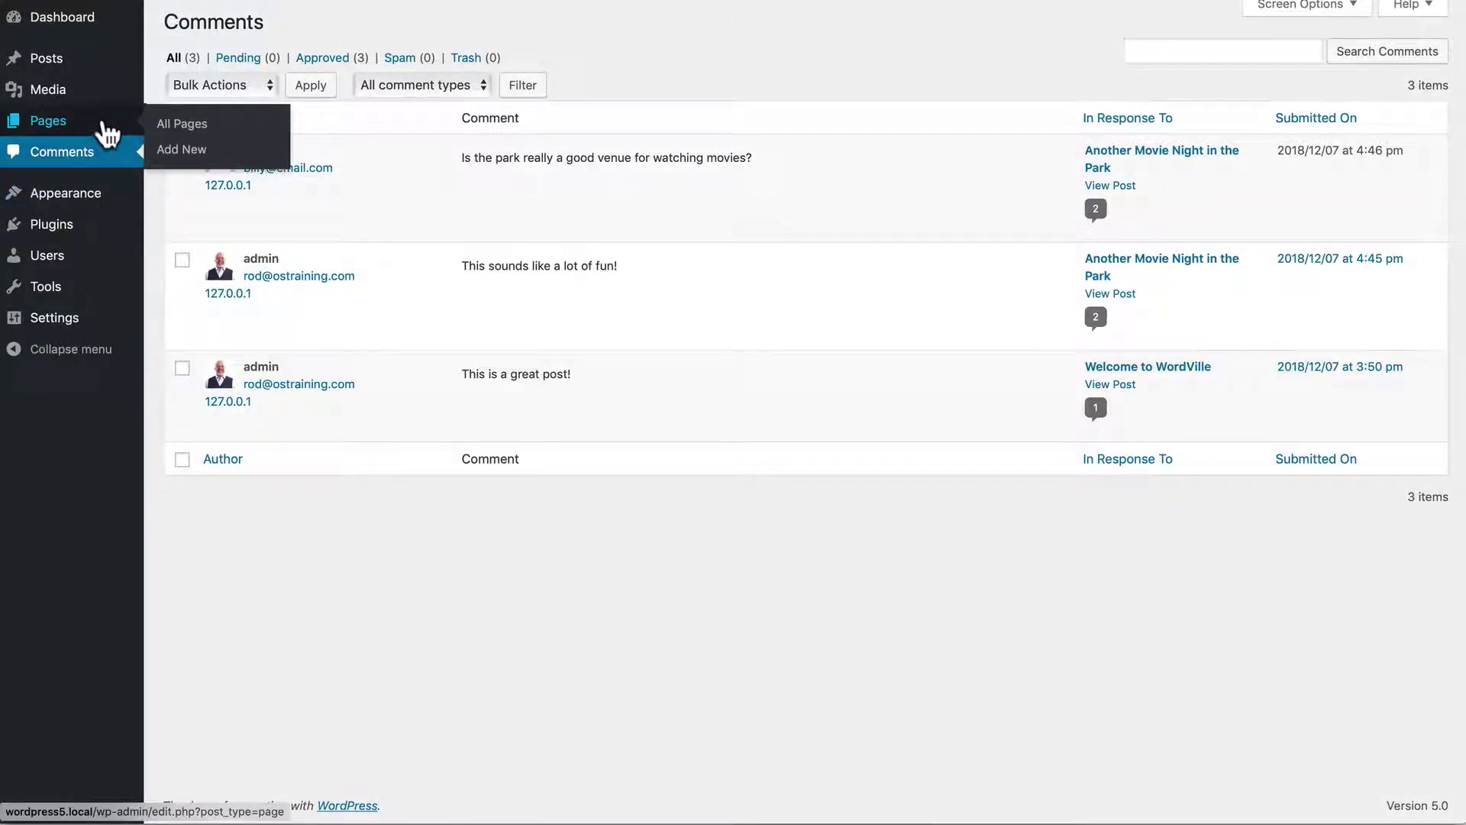
# From Posts, view the post and reply 'yes - it's an amazing place to watch movies!' to the visitor
pyautogui.click(50, 65)
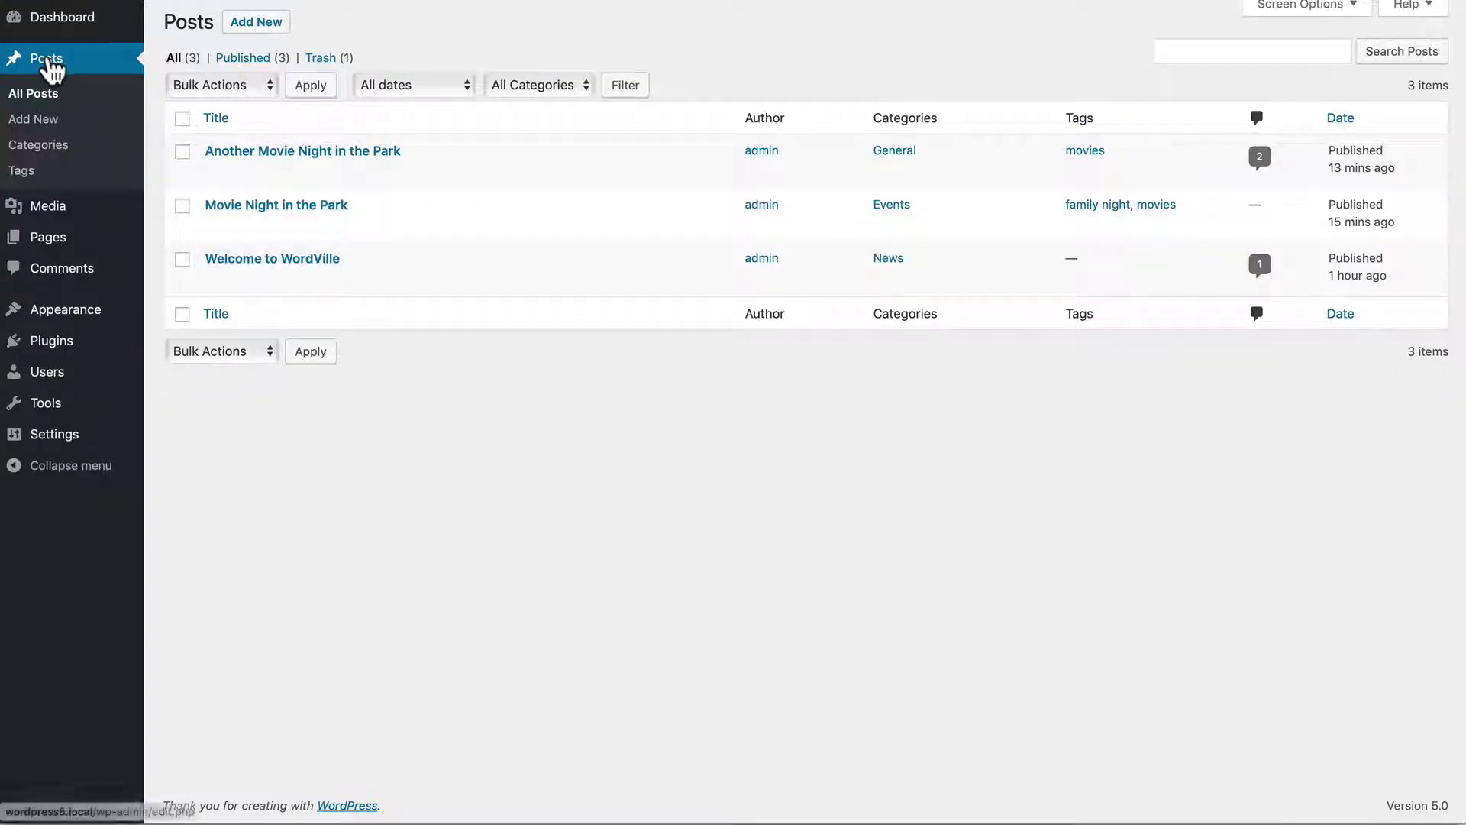
pyautogui.moveTo(252, 176)
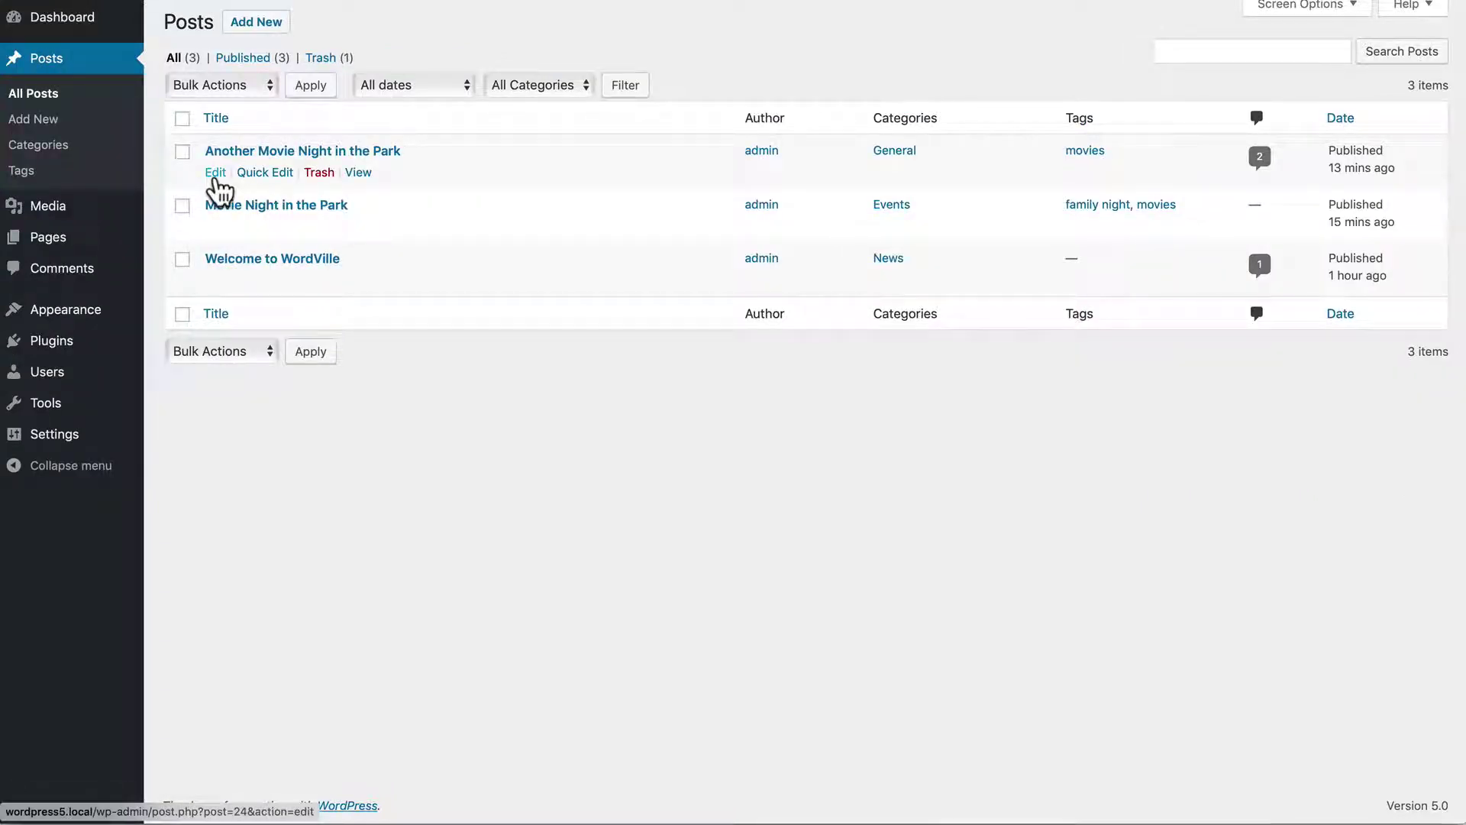
pyautogui.click(357, 174)
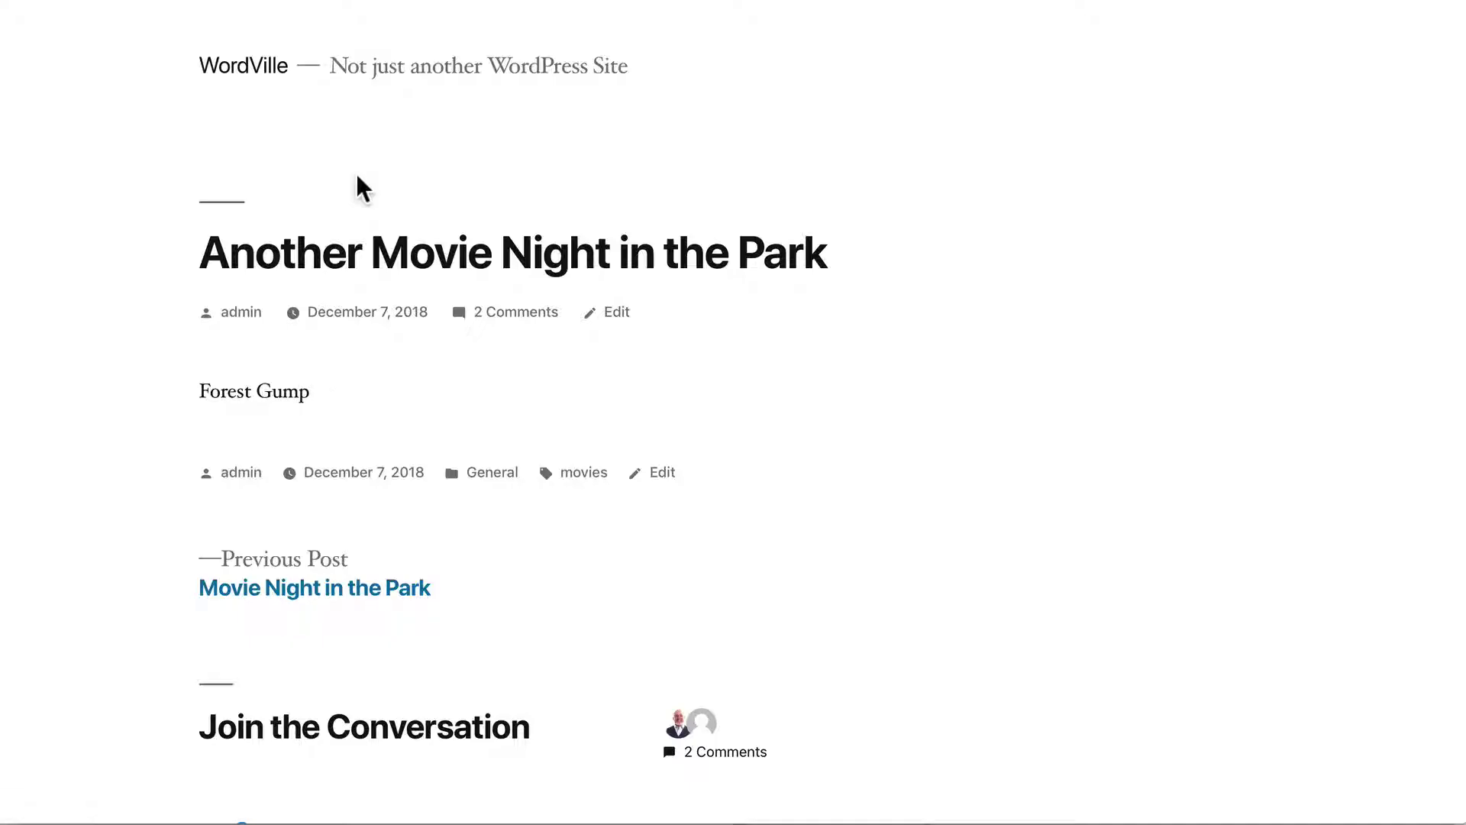
pyautogui.scroll(-10, 357, 179)
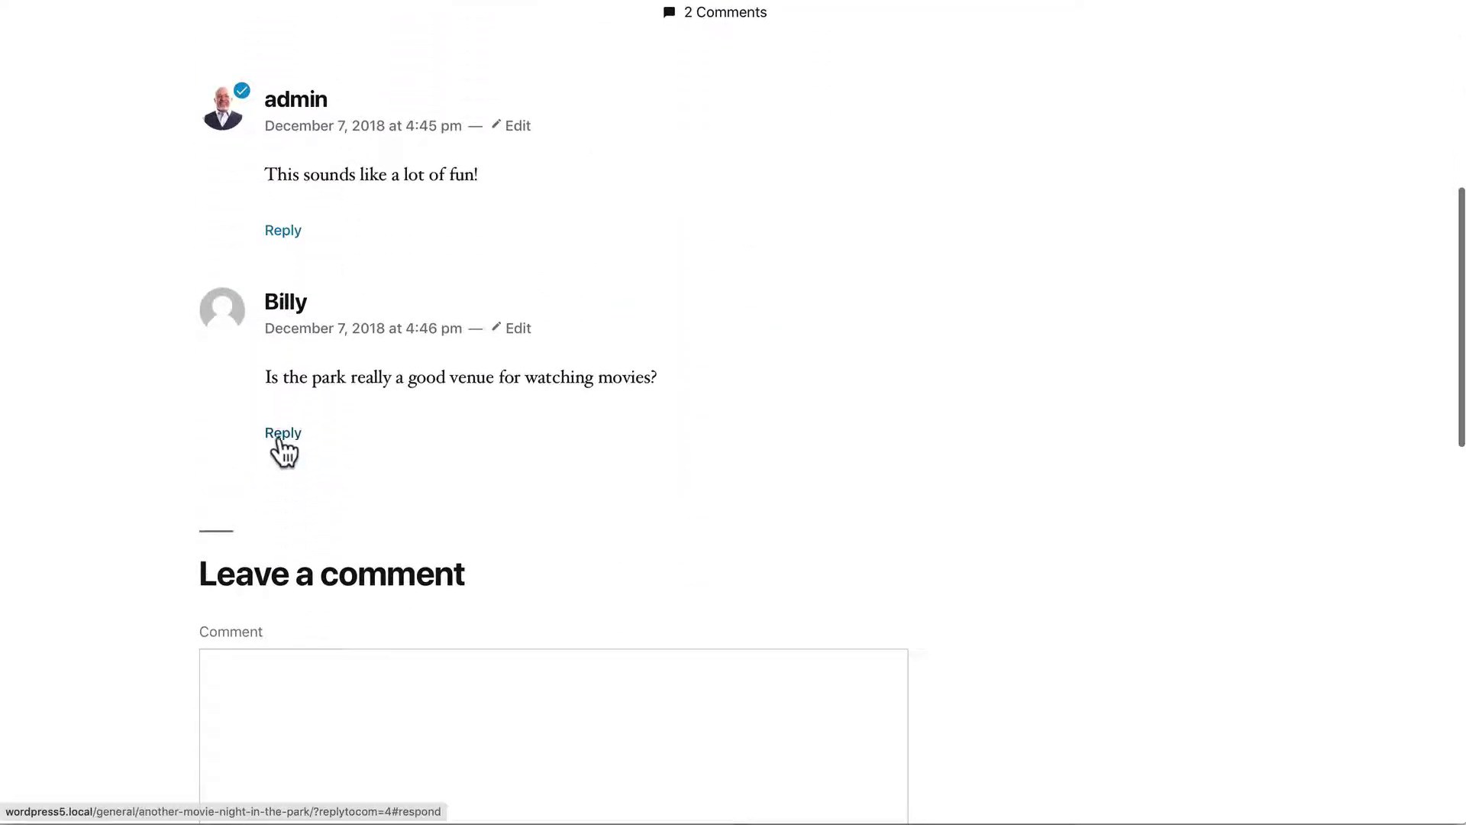
pyautogui.click(277, 439)
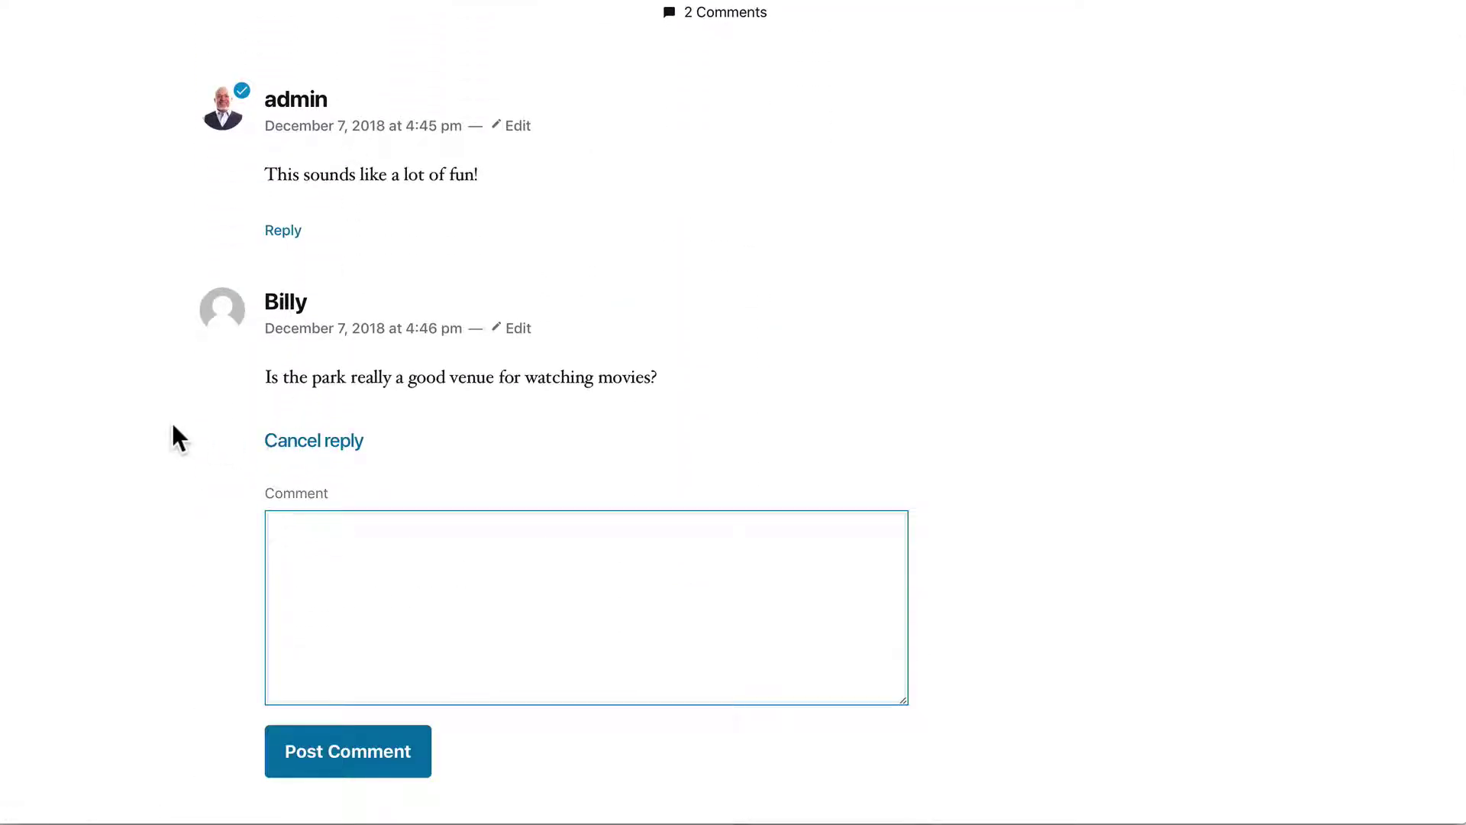
pyautogui.write("yes - it's an amaz")
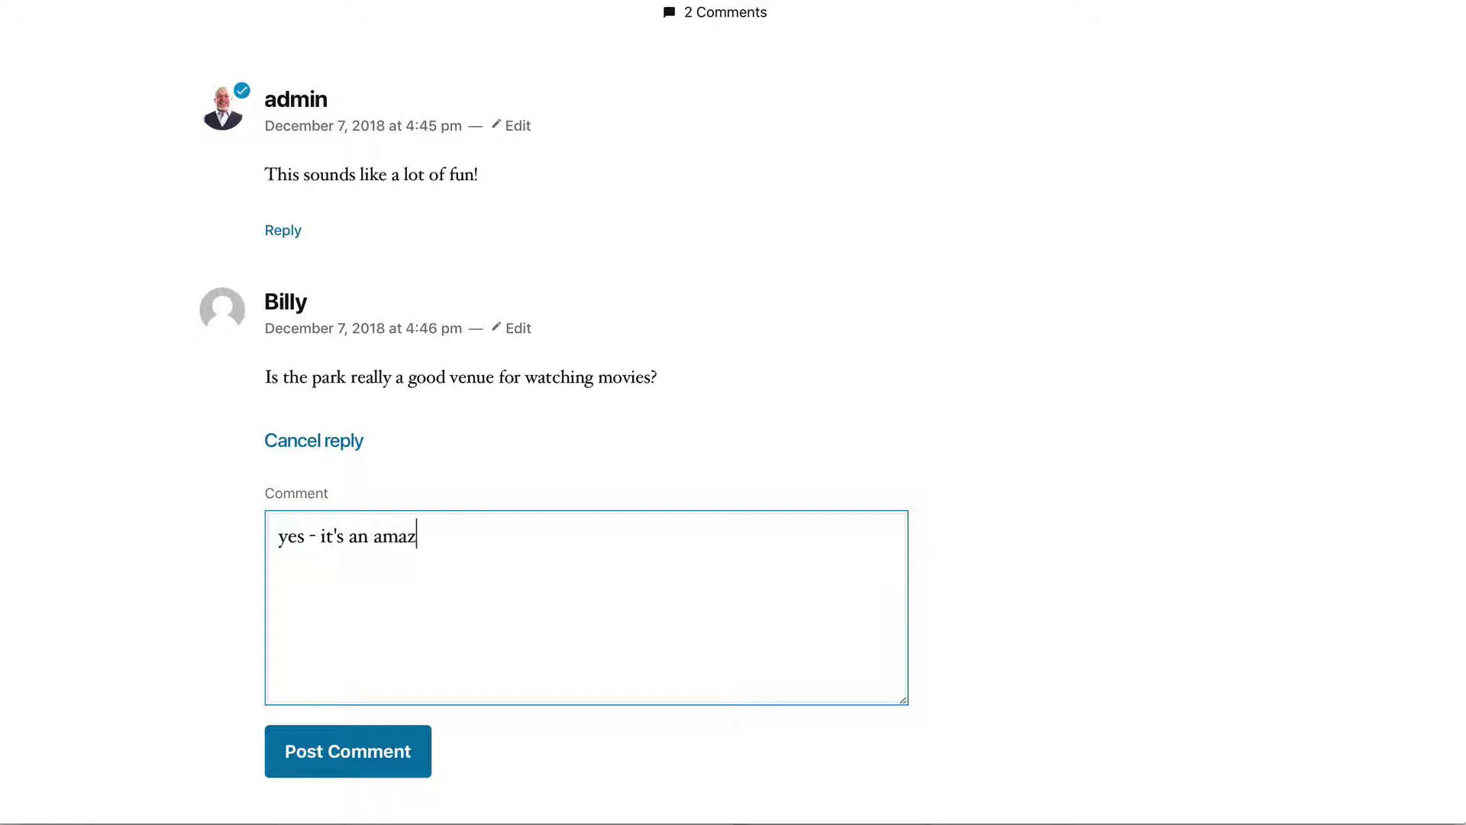
pyautogui.write('ing place to w')
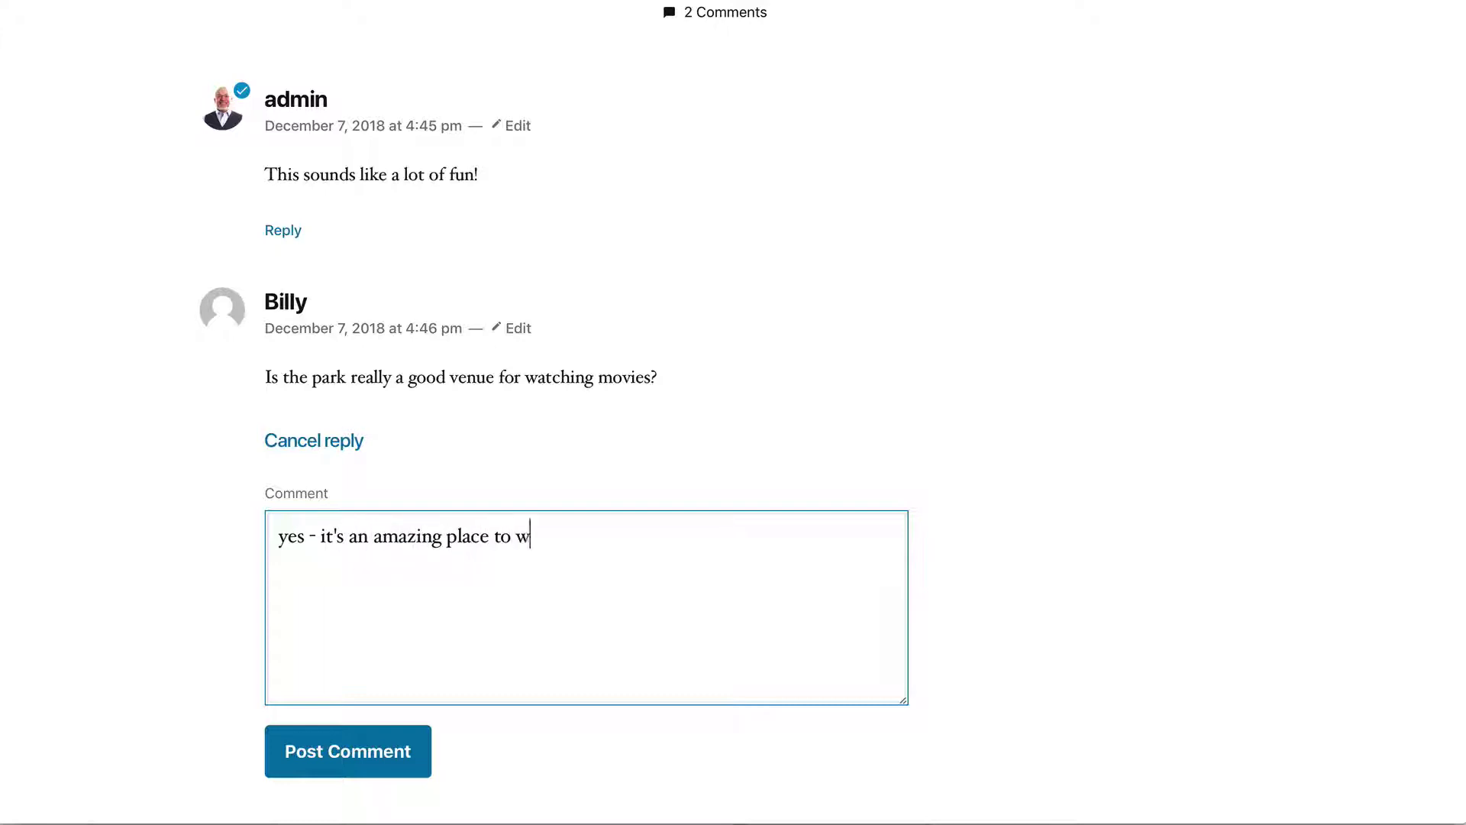
pyautogui.write('atch movies!')
pyautogui.click(360, 759)
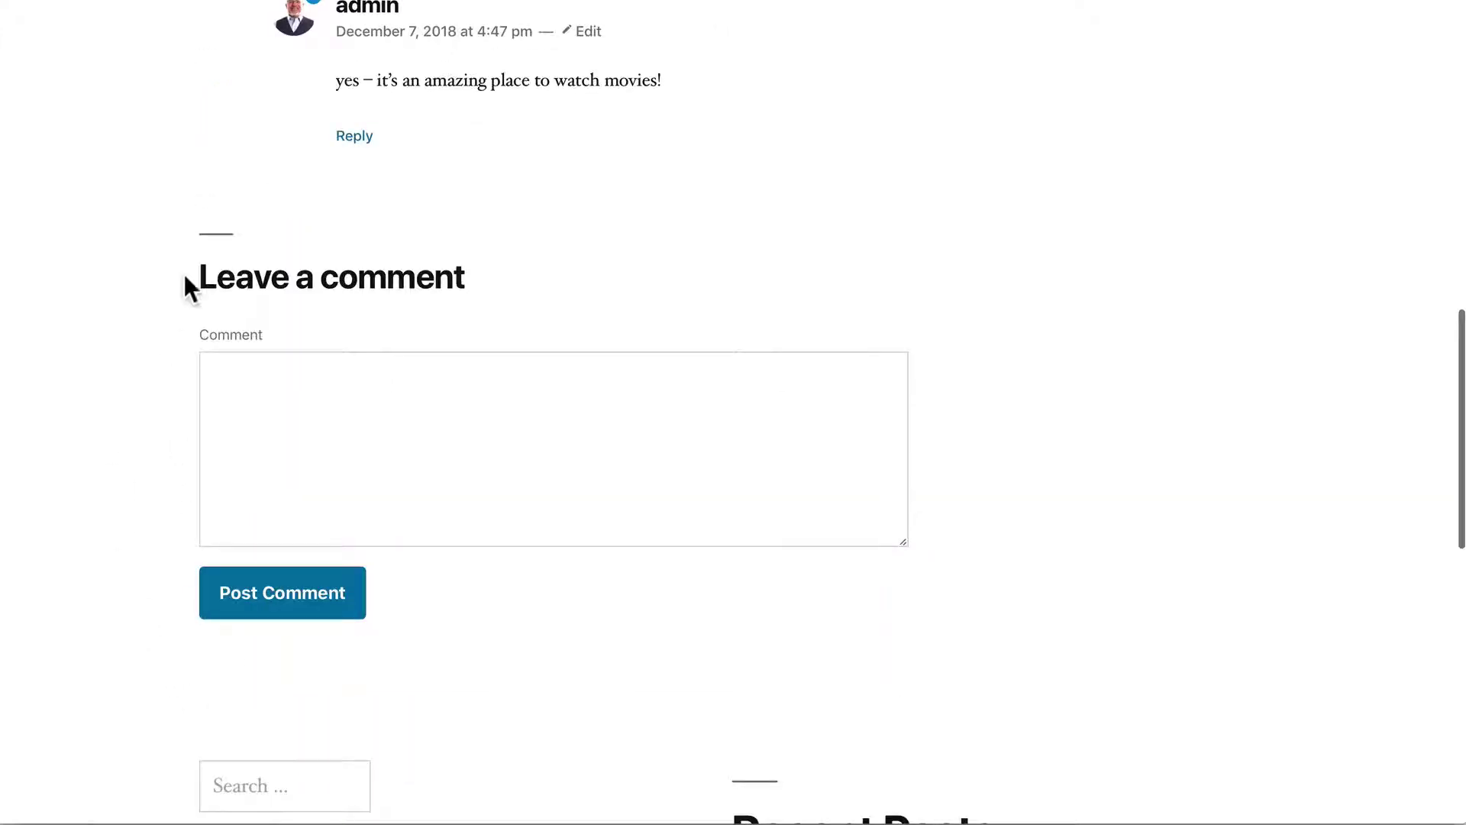
pyautogui.scroll(3, 133, 249)
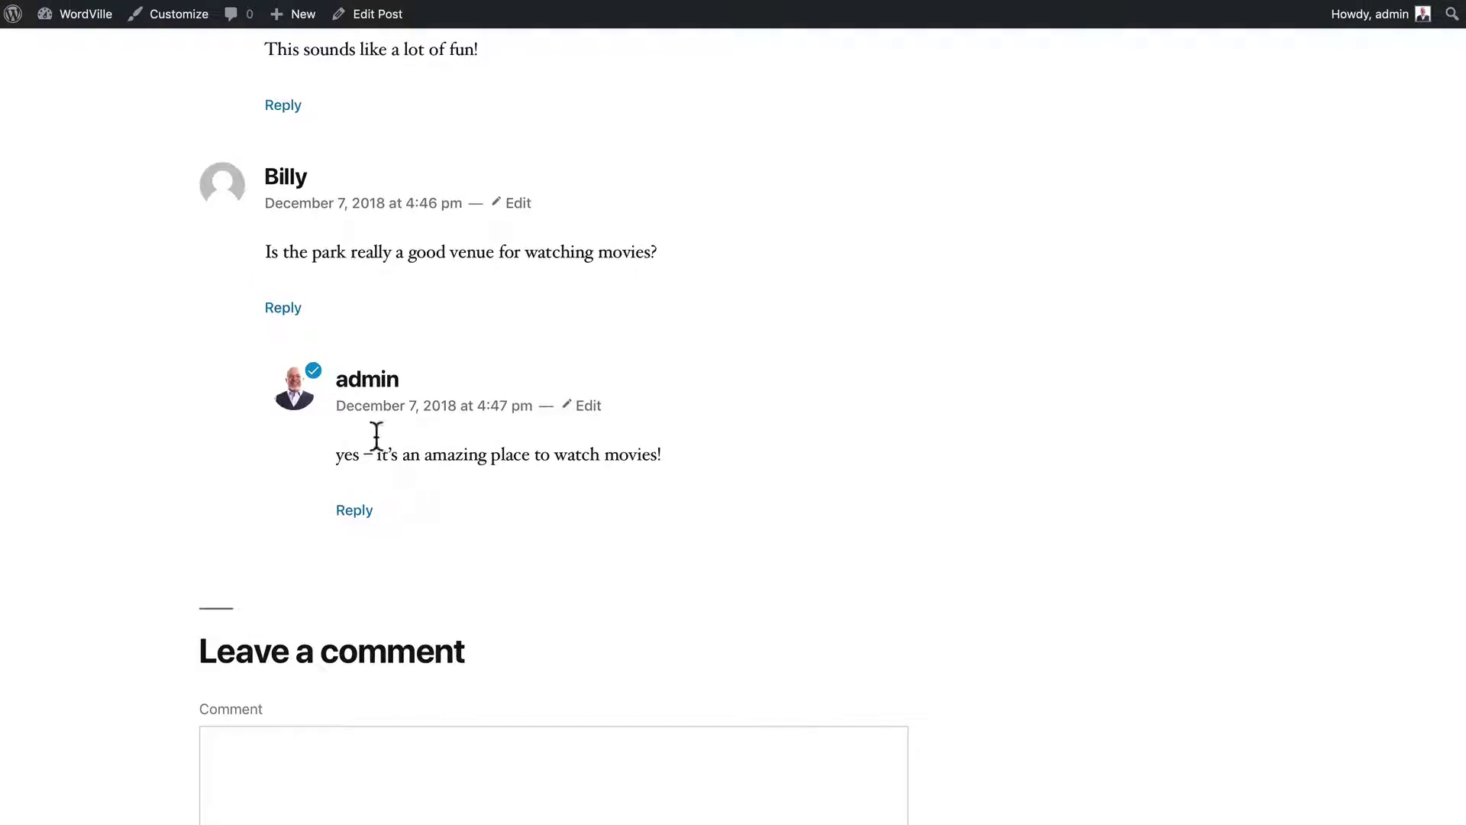
pyautogui.moveTo(81, 17)
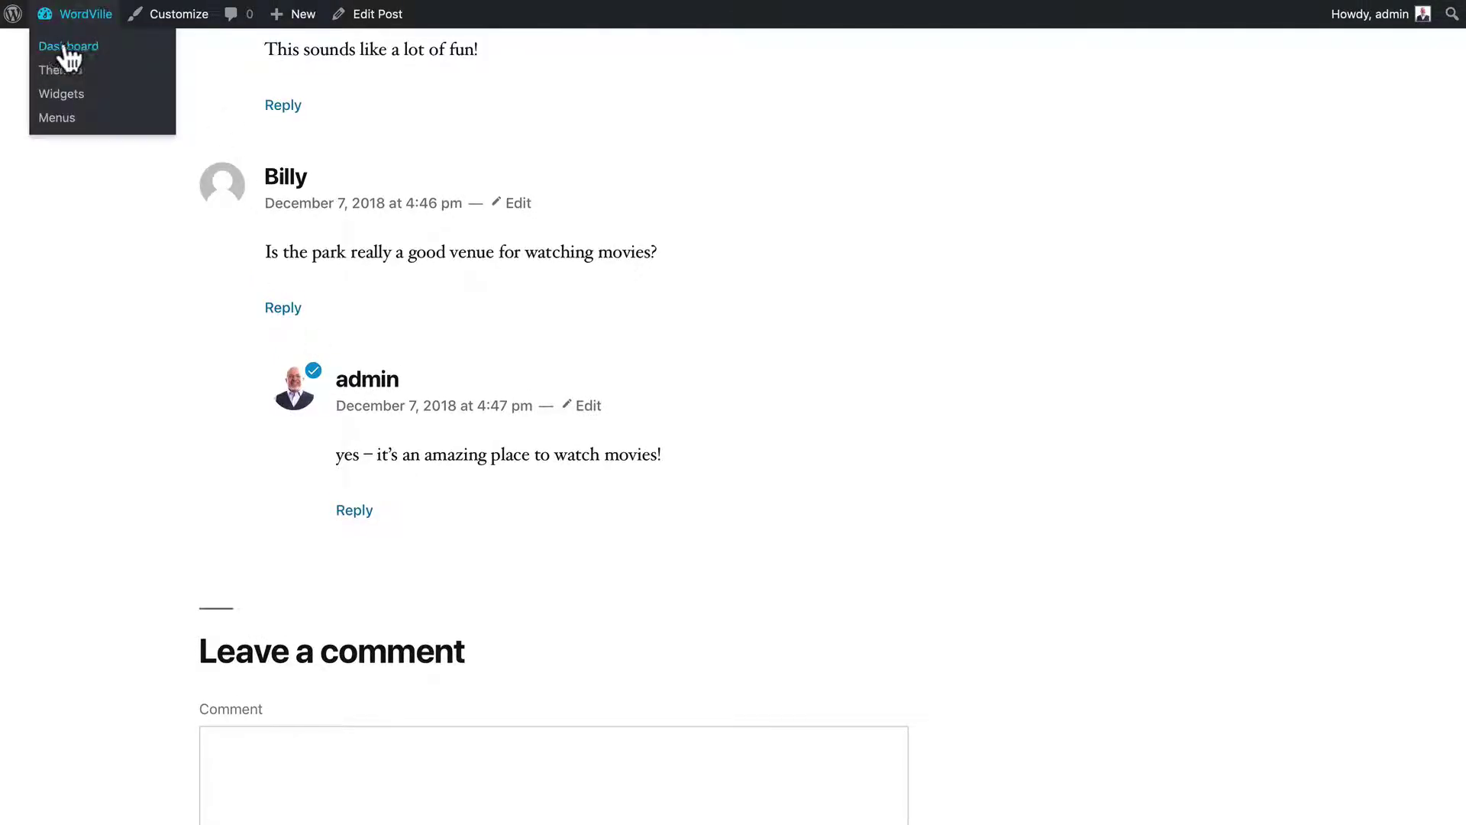
# Open the Comments list of four comments, select them all, and check Bulk Actions without applying one
pyautogui.click(70, 47)
pyautogui.click(47, 254)
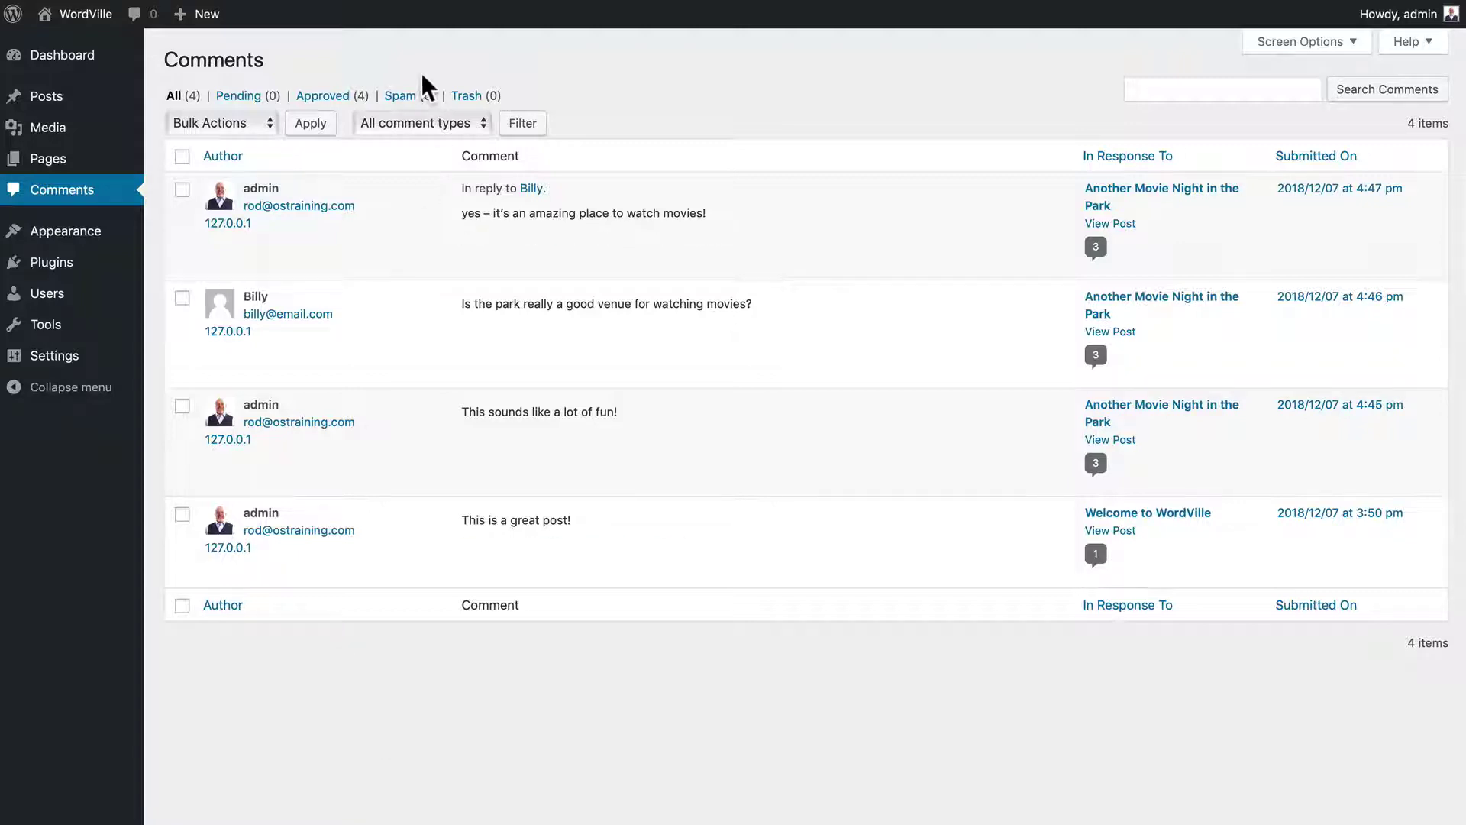
pyautogui.moveTo(425, 200)
pyautogui.moveTo(532, 336)
pyautogui.click(181, 156)
pyautogui.click(200, 125)
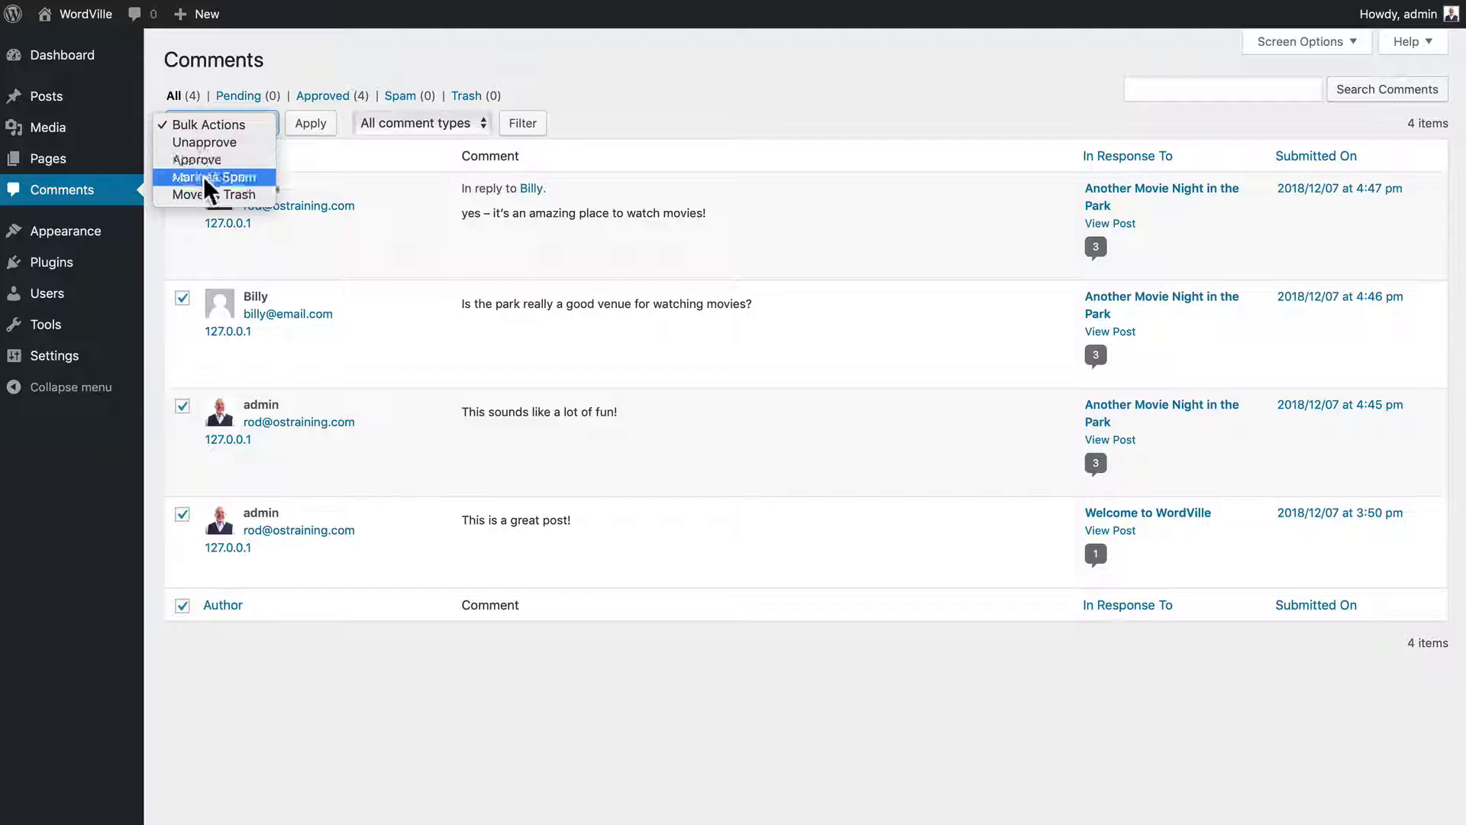
pyautogui.click(154, 74)
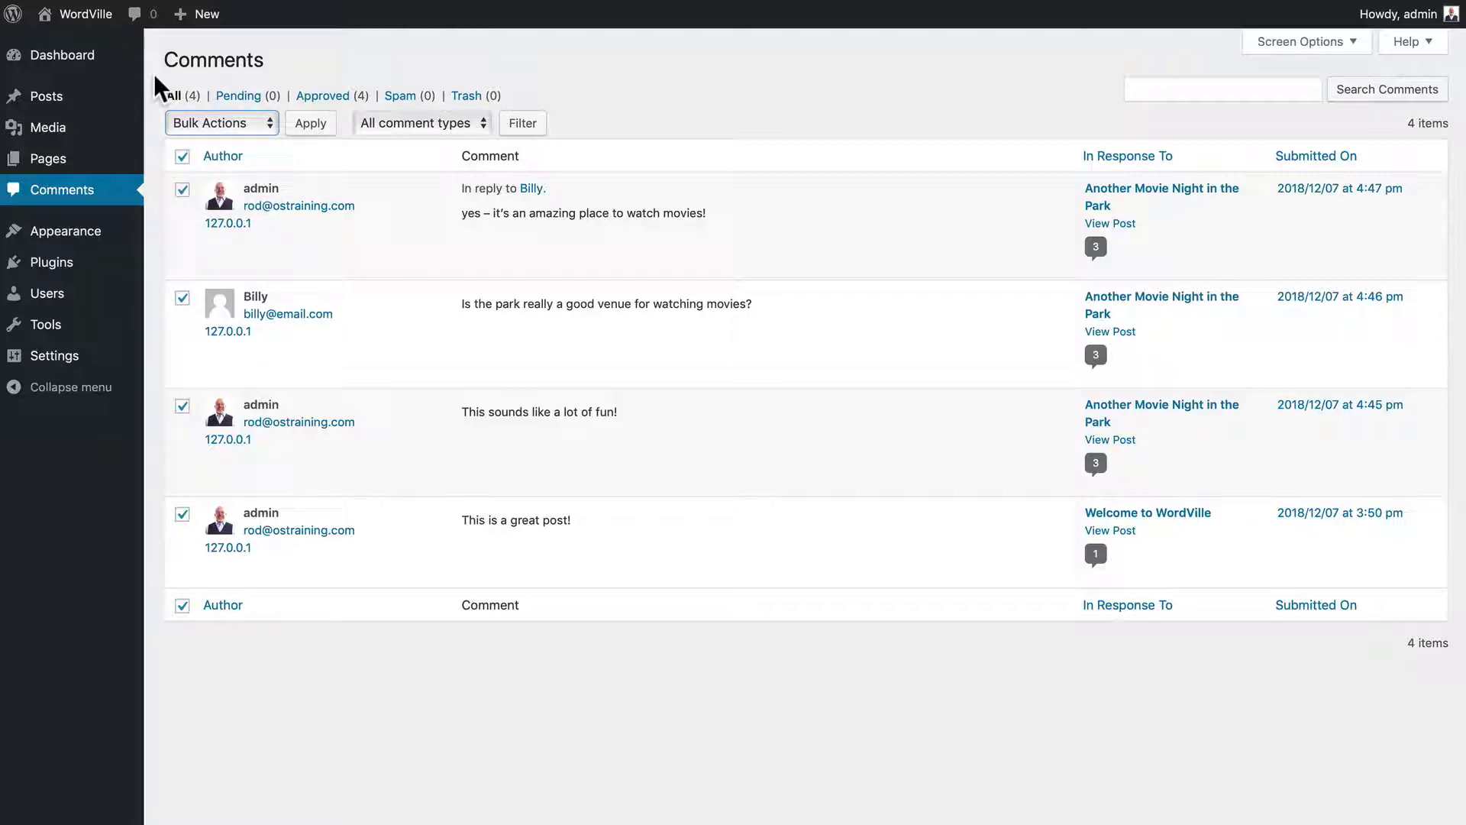